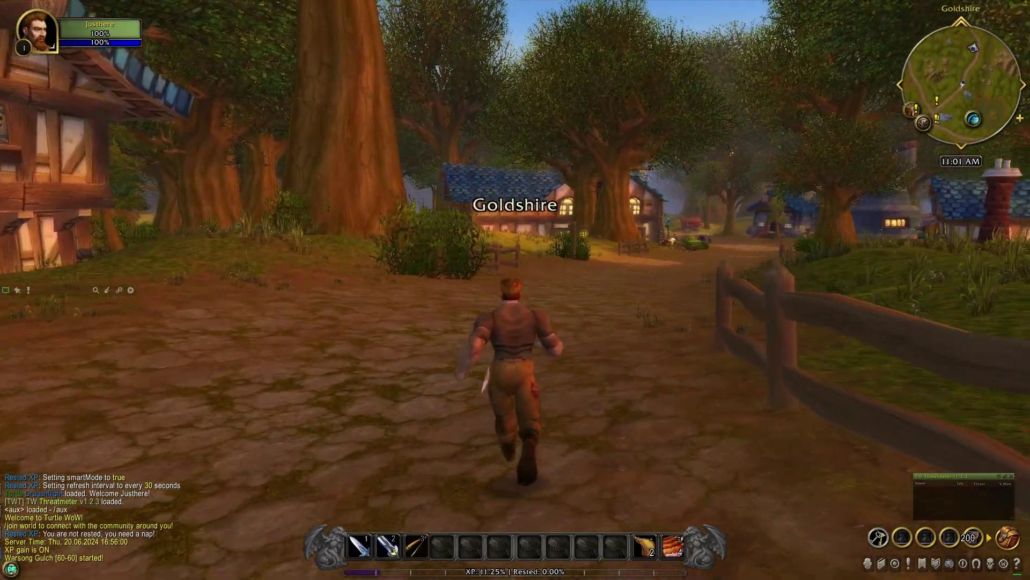
Run the character forward along the dirt road through Goldshire toward the blue-roofed houses.
{"action": "key", "text": "w"}
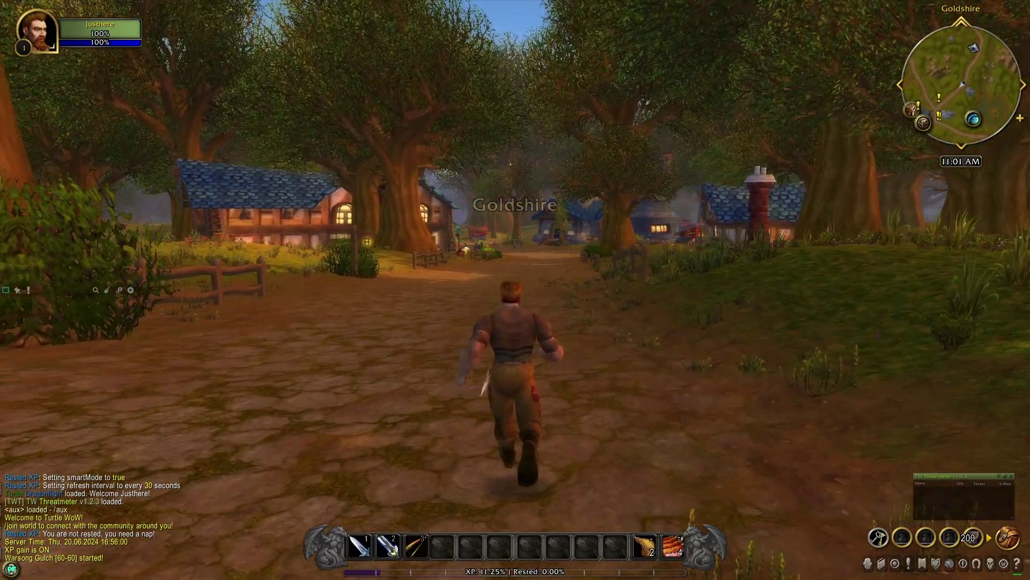
{"action": "key", "text": "w"}
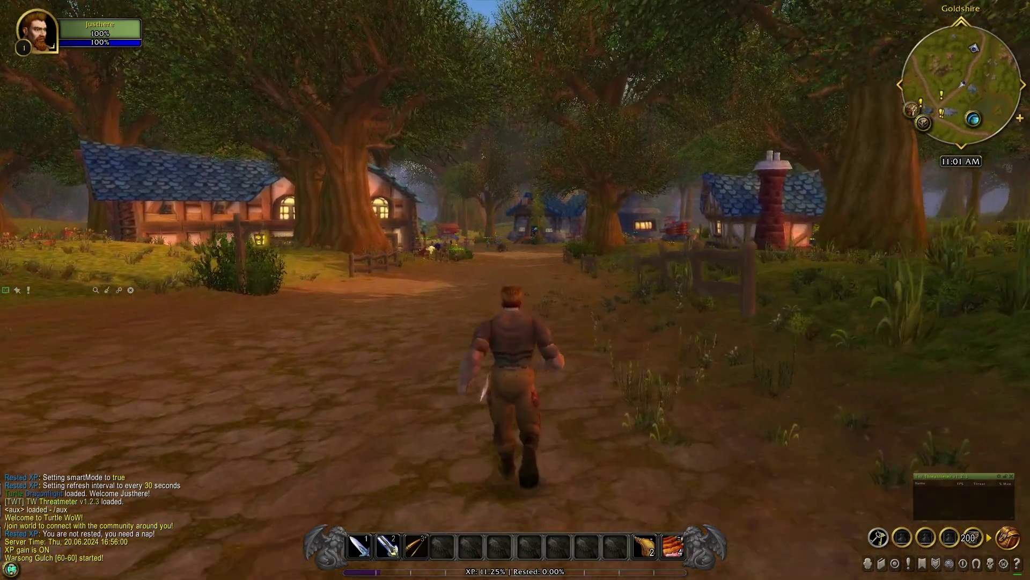
{"action": "key", "text": "w"}
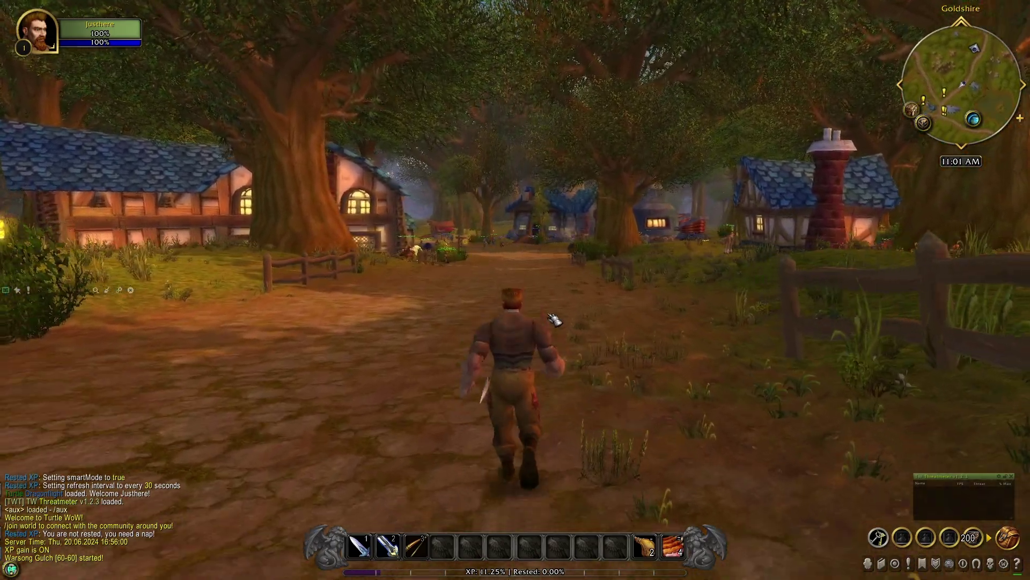
{"action": "key", "text": "w"}
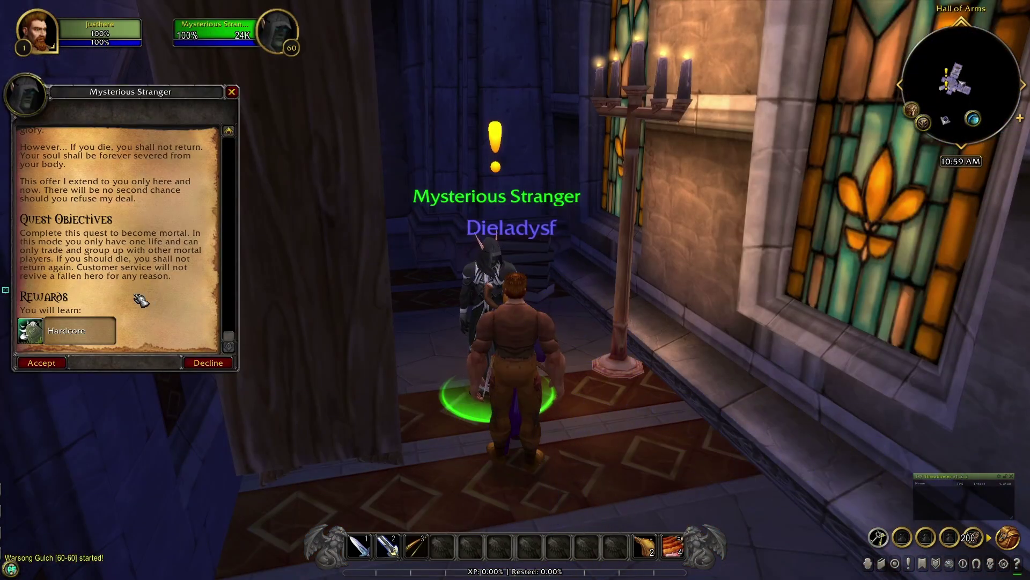
Review the Mysterious Stranger's Hardcore quest offer and browse the glyphs sold by Scribe Winemar.
{"action": "mouse_move", "coordinate": [39, 334]}
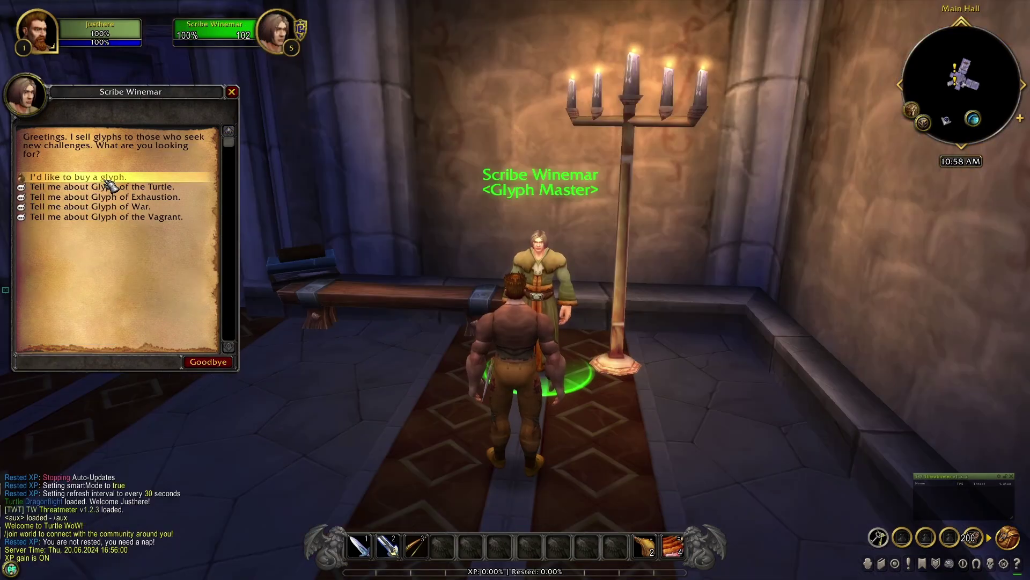
{"action": "left_click", "coordinate": [106, 179]}
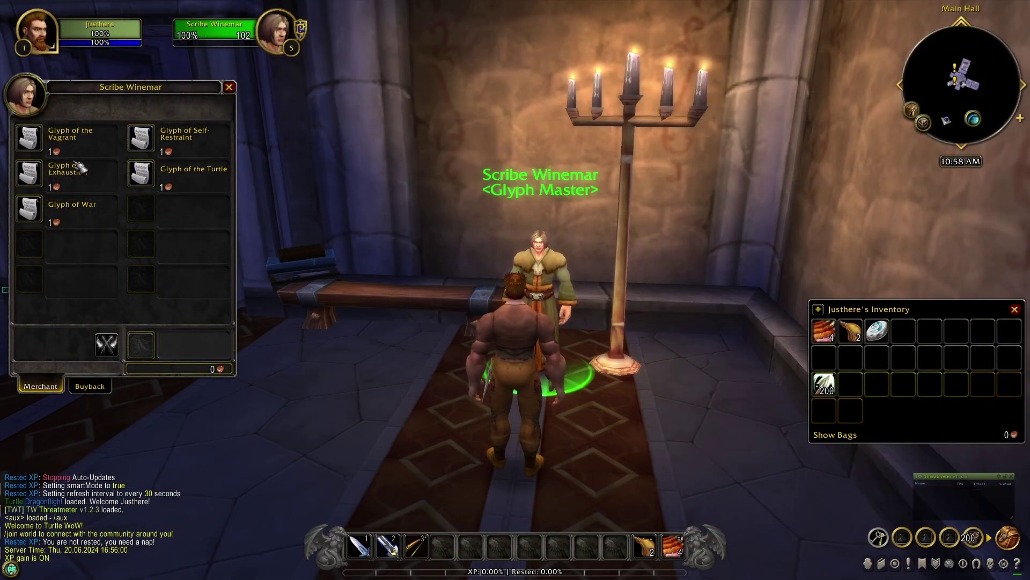
{"action": "mouse_move", "coordinate": [39, 175]}
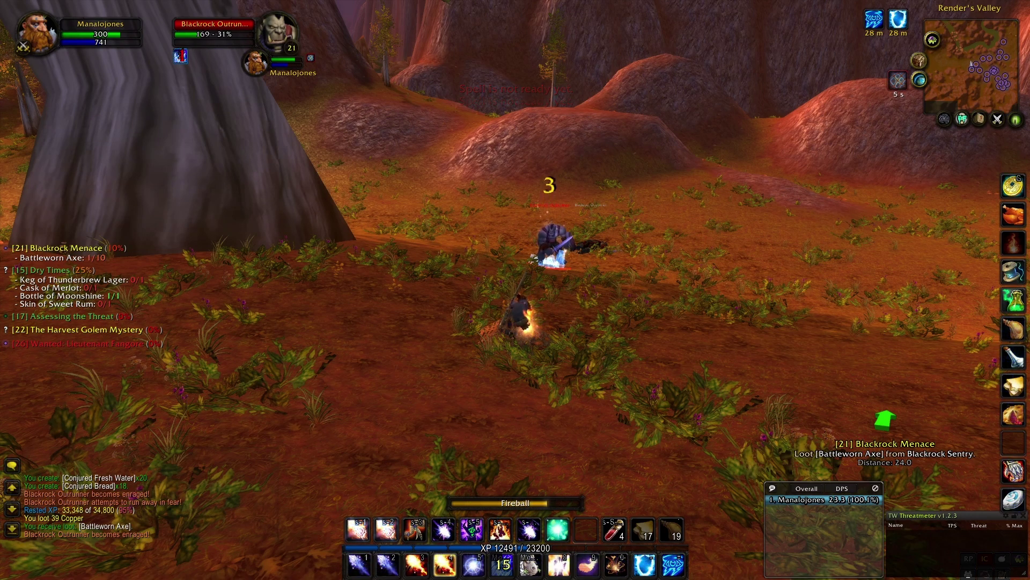
Finish off the Blackrock Outrunner with Fireball and loot its corpse for the Blackrock Menace quest.
{"action": "key", "text": "4"}
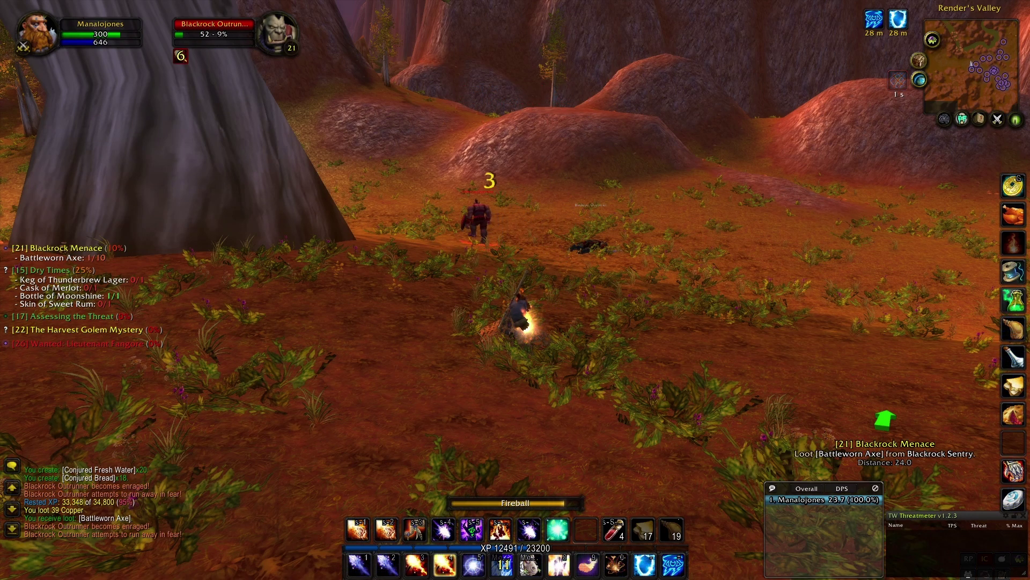
{"action": "key", "text": "w"}
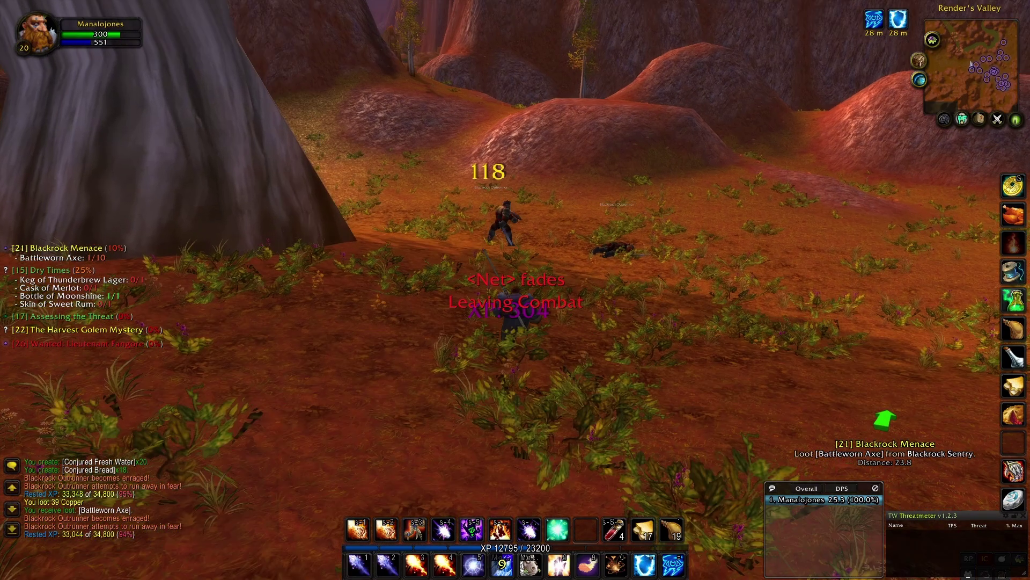
{"action": "key", "text": "w"}
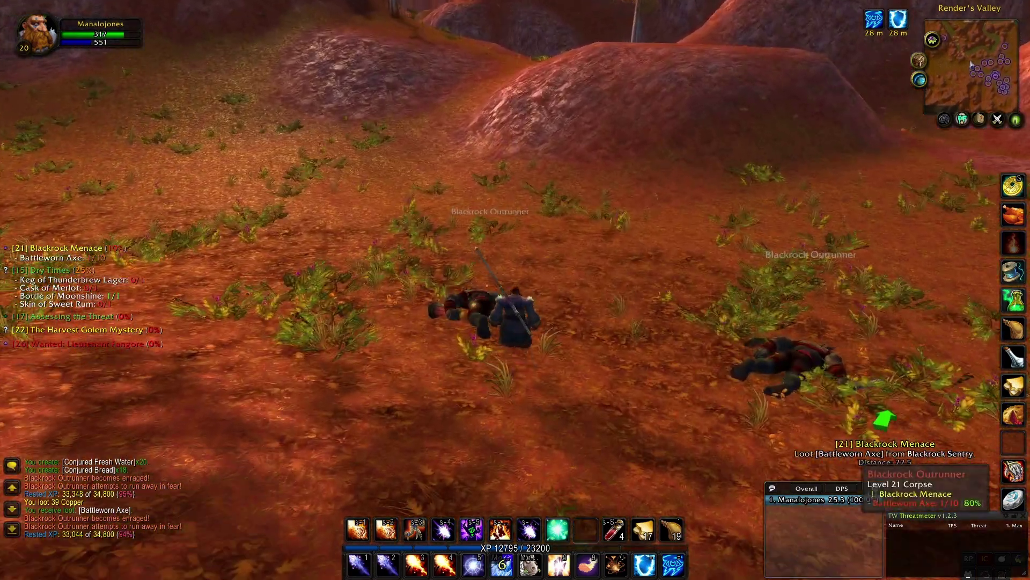
{"action": "right_click", "coordinate": [463, 310]}
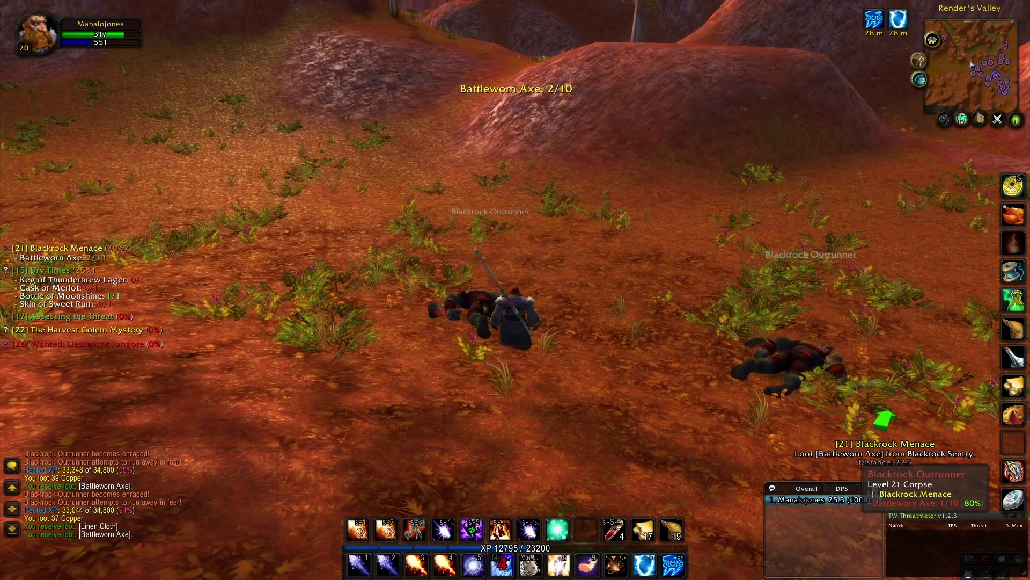
Advance through Render's Valley and fight a Blackrock Grunt with fire spells, freezing it in place and retreating to cast Fireball.
{"action": "key", "text": "w"}
{"action": "key", "text": "w"}
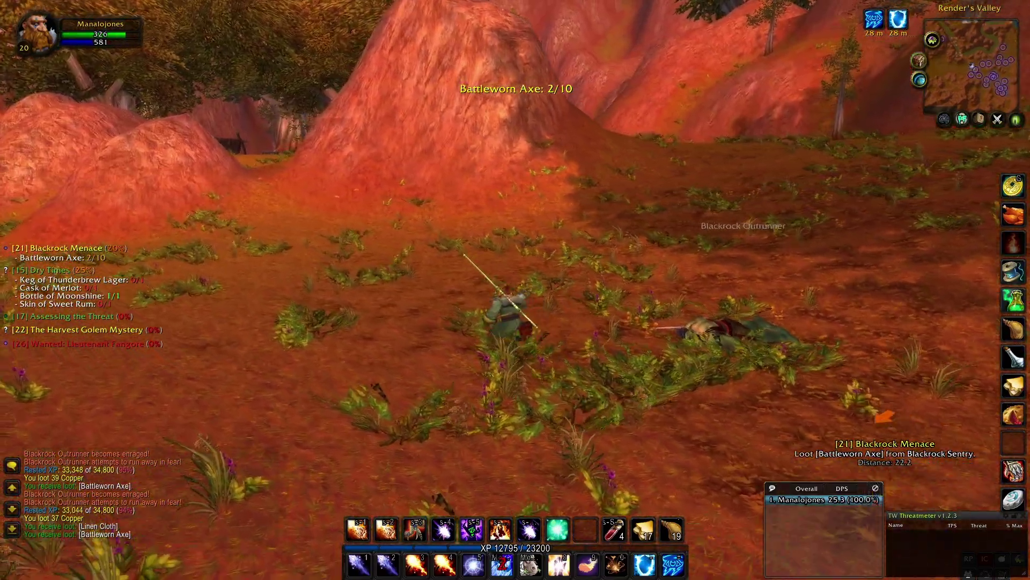
{"action": "key", "text": "w"}
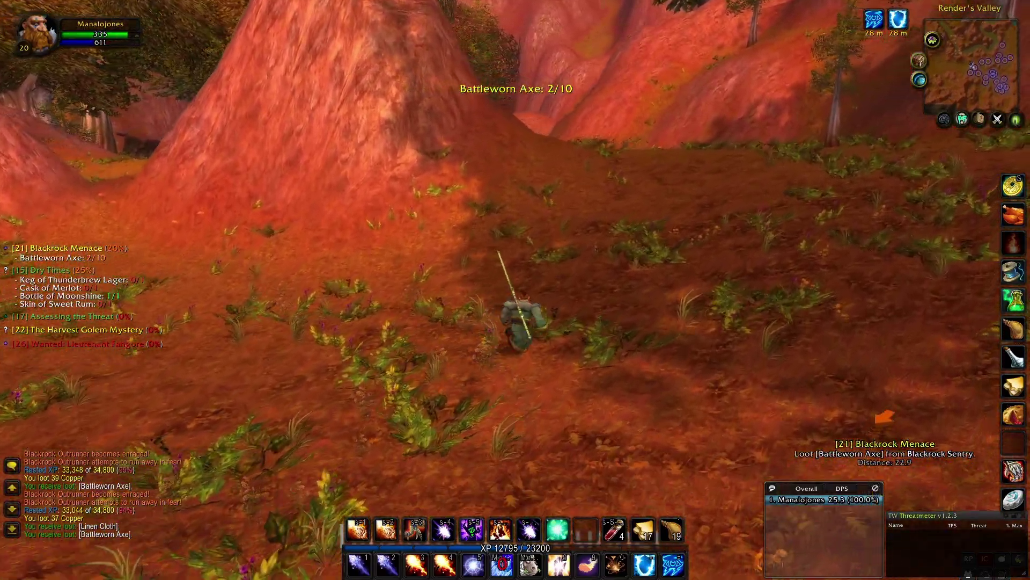
{"action": "key", "text": "w"}
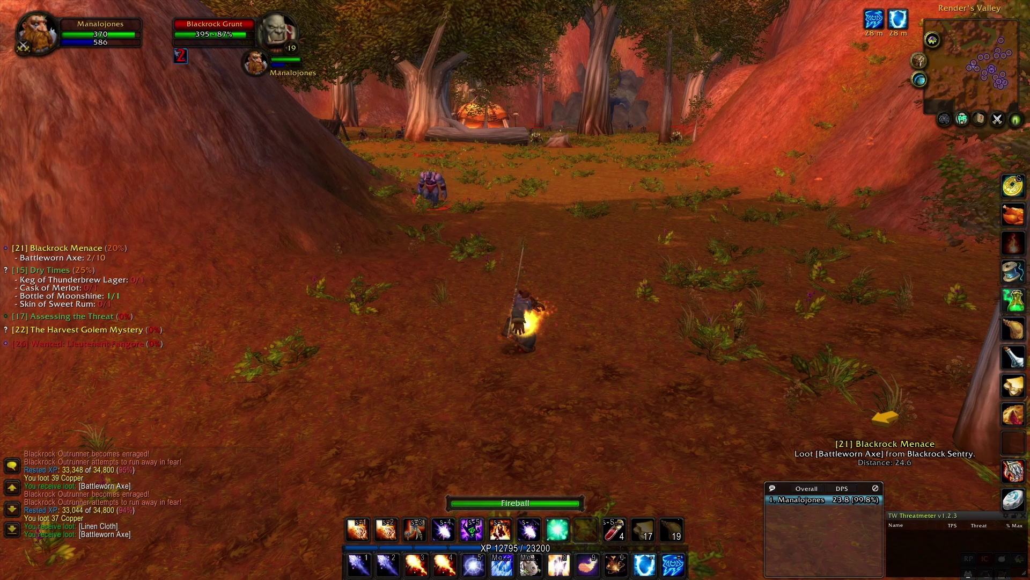
{"action": "key", "text": "shift+1"}
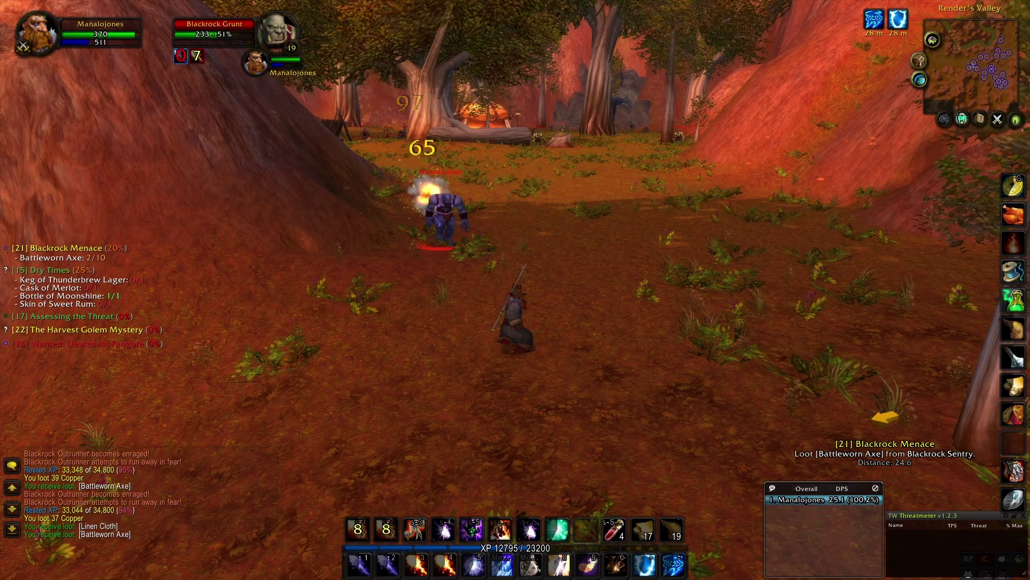
{"action": "key", "text": "6"}
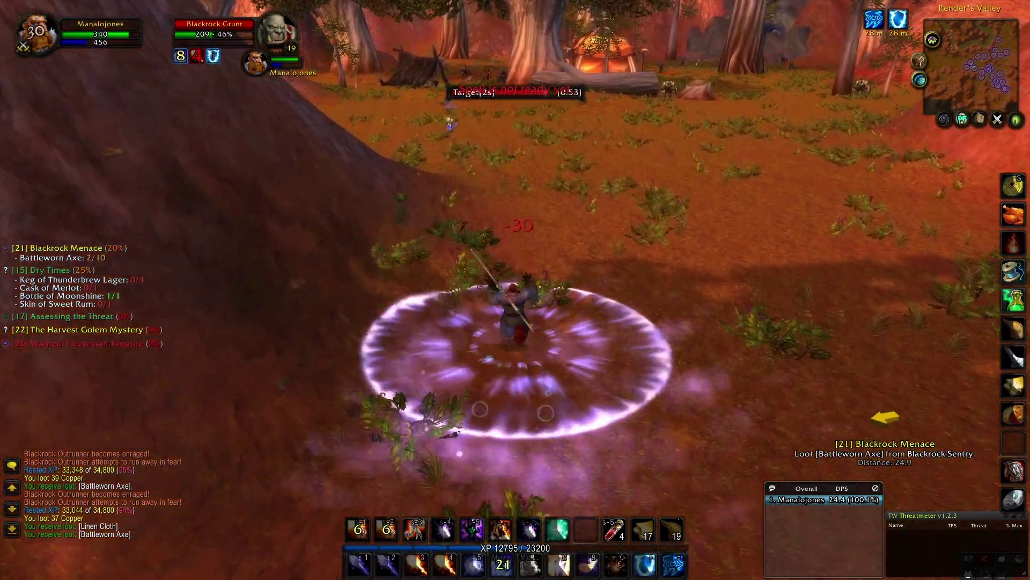
{"action": "key", "text": "w"}
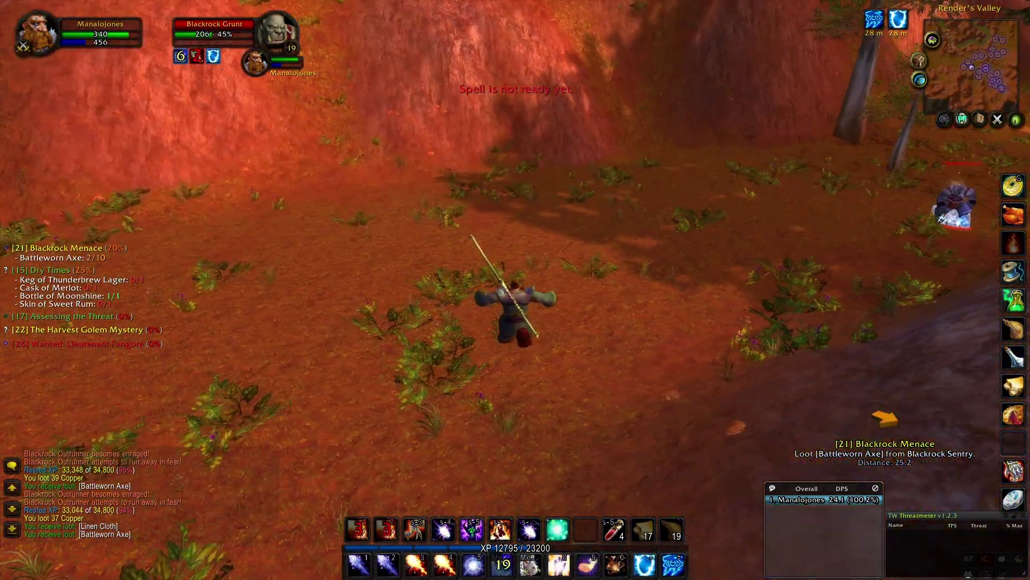
{"action": "key", "text": "4"}
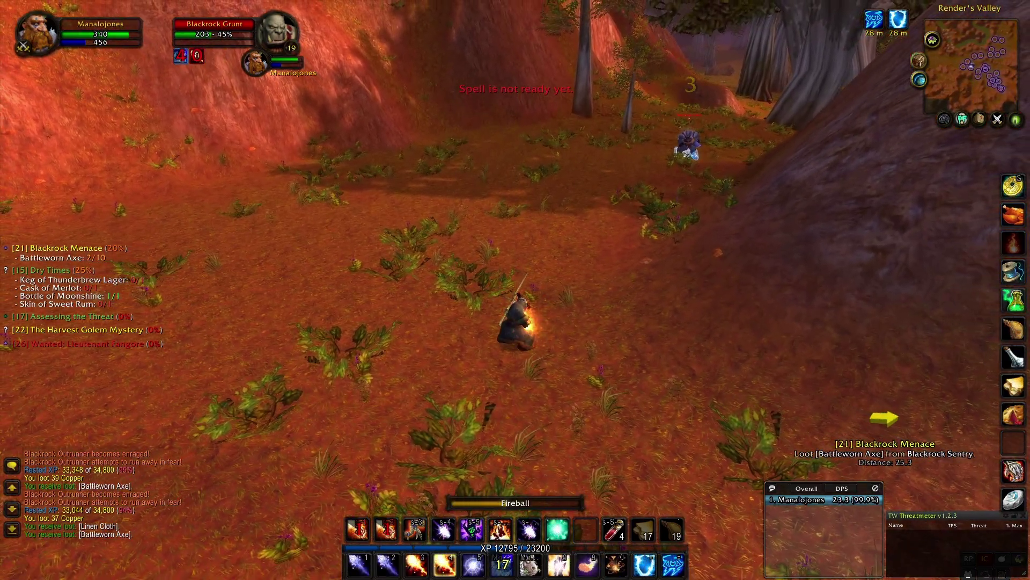
{"action": "key", "text": "d"}
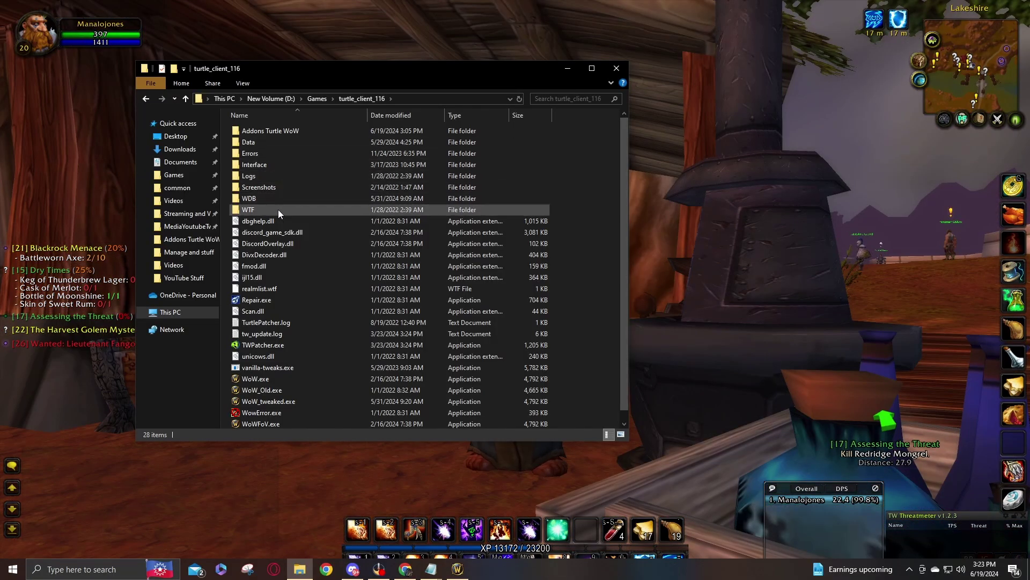
Open Config.wtf from the WTF folder of turtle_client_116 and highlight the gxWindow setting line.
{"action": "double_click", "coordinate": [278, 209]}
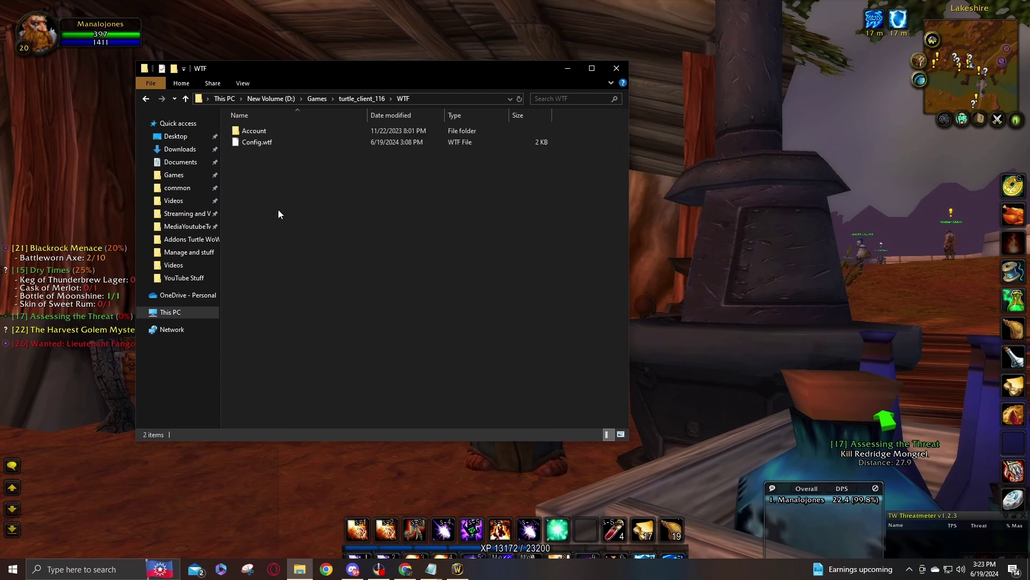
{"action": "double_click", "coordinate": [276, 143]}
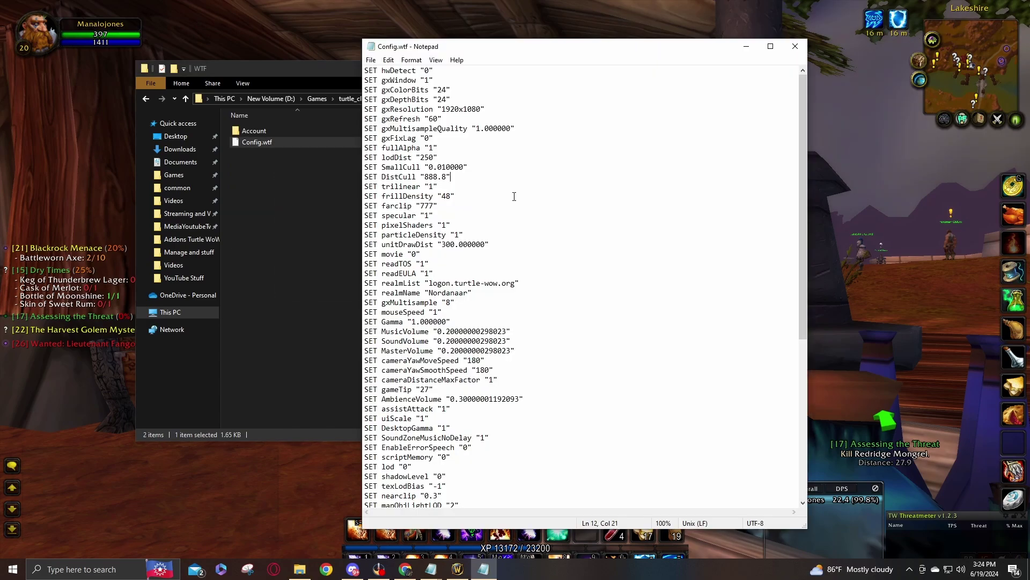
{"action": "left_click", "coordinate": [450, 177]}
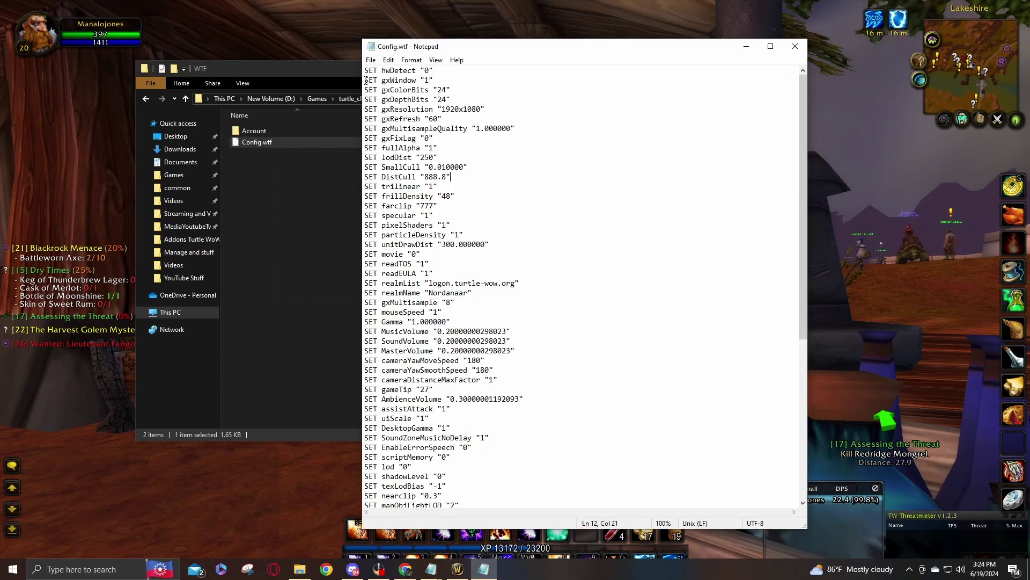
{"action": "left_click_drag", "start_coordinate": [365, 80], "coordinate": [442, 82]}
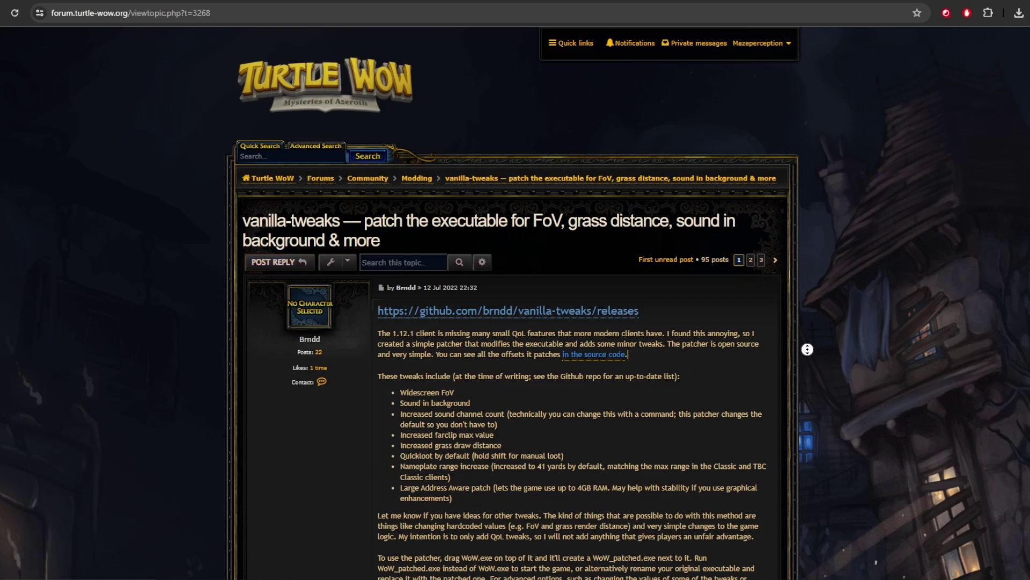
Review the vanilla-tweaks forum thread and follow its GitHub releases link to the v1.6.0 download files.
{"action": "scroll", "coordinate": [807, 349], "scroll_direction": "down", "scroll_amount": 4}
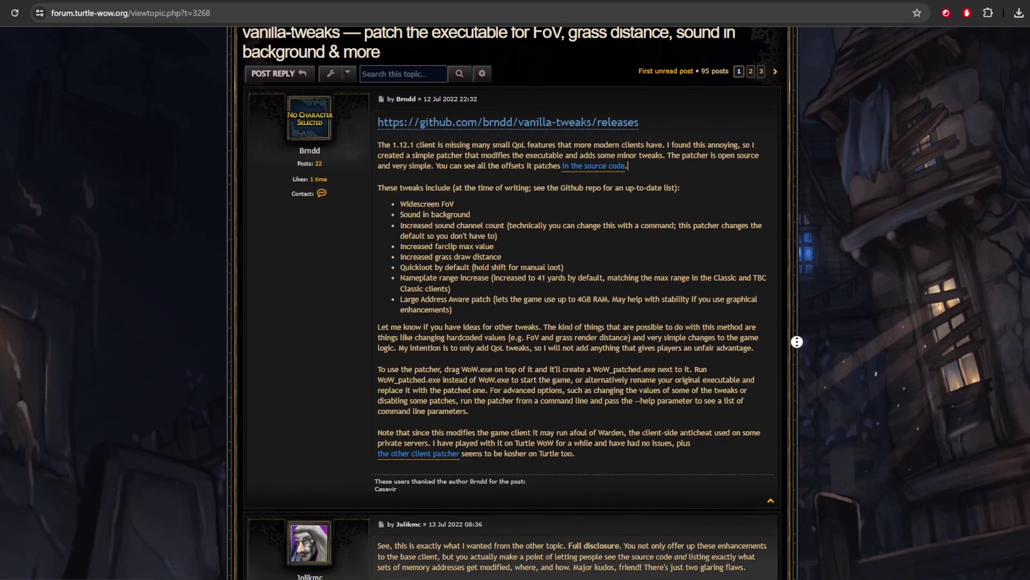
{"action": "scroll", "coordinate": [797, 338], "scroll_direction": "up", "scroll_amount": 3}
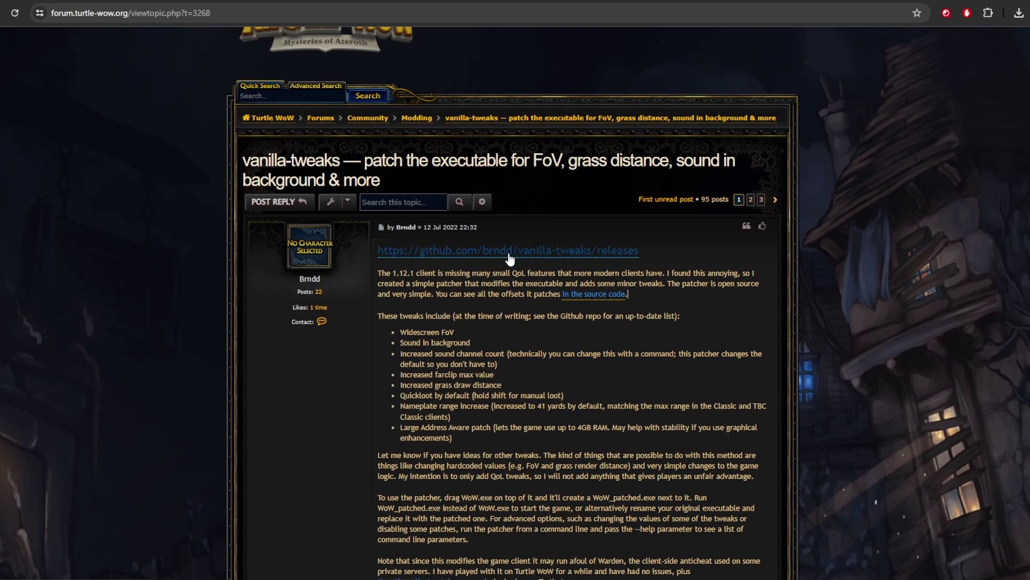
{"action": "left_click", "coordinate": [509, 254]}
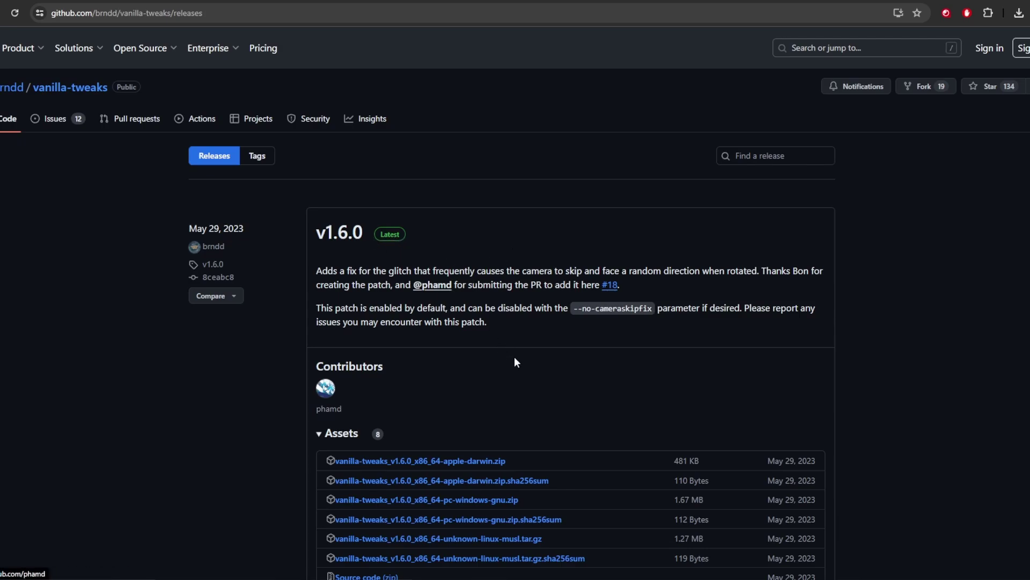
{"action": "scroll", "coordinate": [558, 373], "scroll_direction": "down", "scroll_amount": 2}
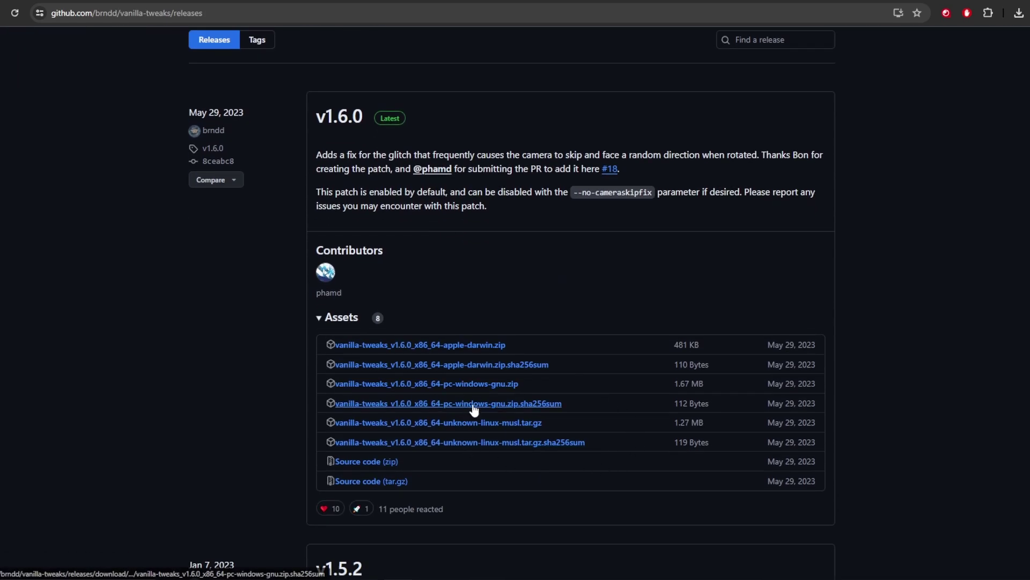
Switch to the turtle_client_116 folder in File Explorer, patch WoW.exe with vanilla-tweaks.exe, and select WoW_tweaked.exe.
{"action": "key", "text": "alt+Tab"}
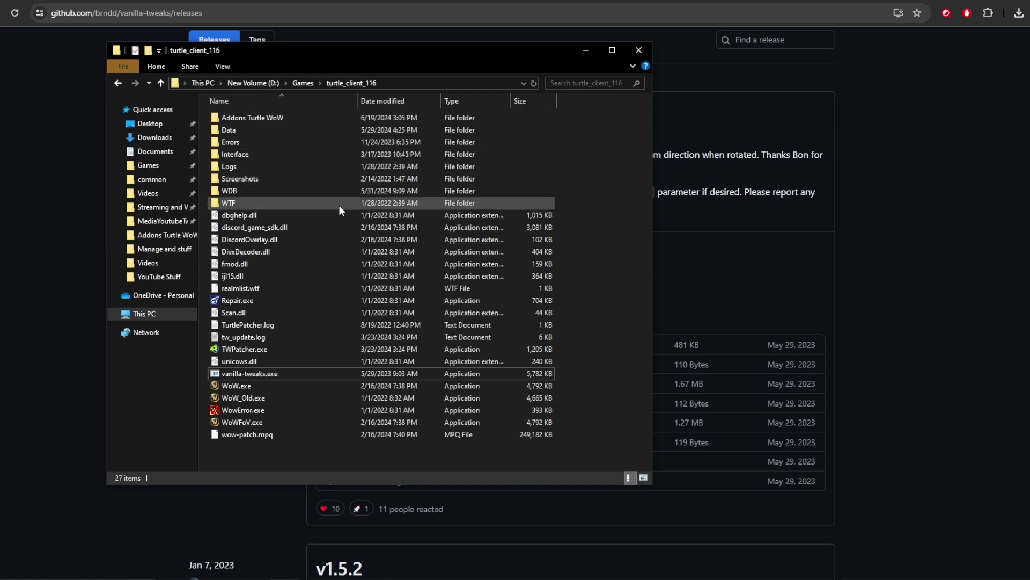
{"action": "left_click", "coordinate": [298, 374]}
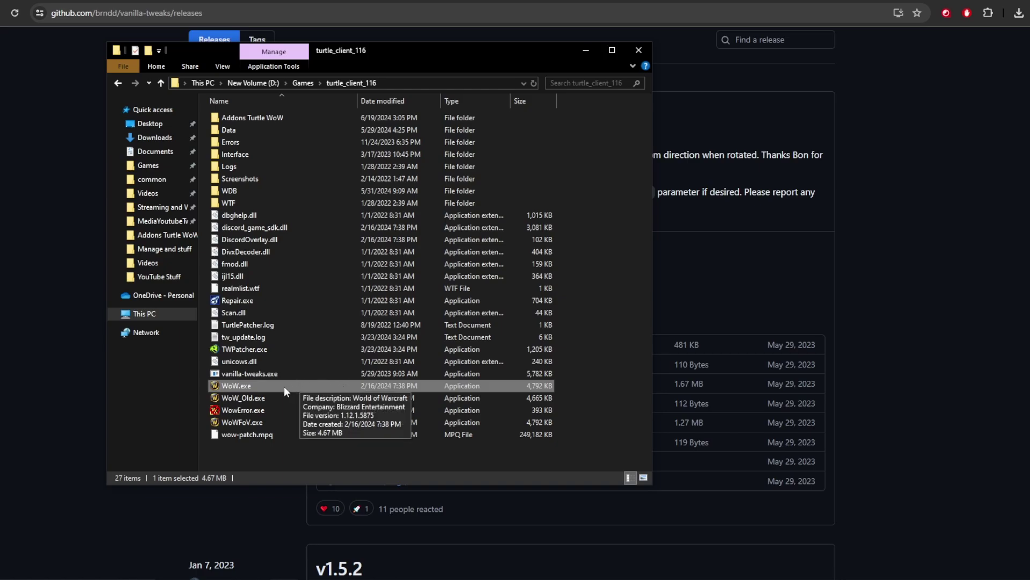
{"action": "left_click_drag", "start_coordinate": [284, 384], "coordinate": [282, 374]}
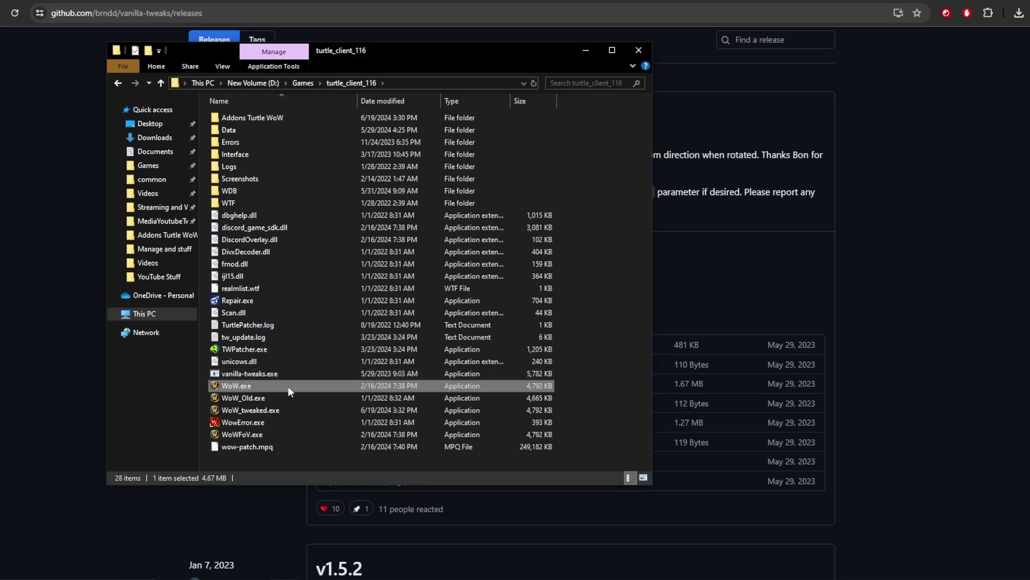
{"action": "left_click", "coordinate": [279, 408]}
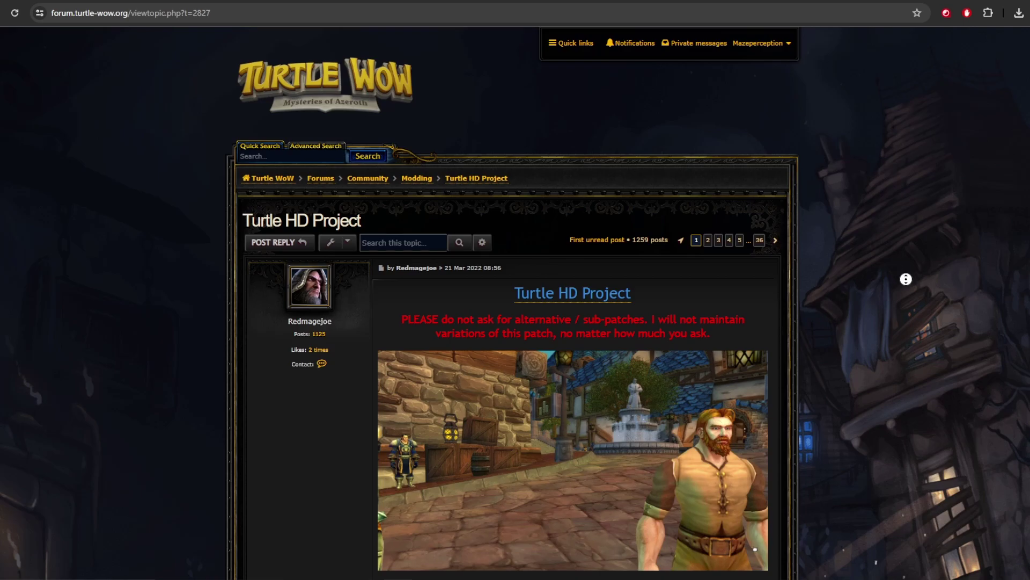
Read the Turtle HD Project forum thread through its patch description, known issues and tools used.
{"action": "scroll", "coordinate": [904, 272], "scroll_direction": "down", "scroll_amount": 2}
{"action": "scroll", "coordinate": [909, 302], "scroll_direction": "down", "scroll_amount": 3}
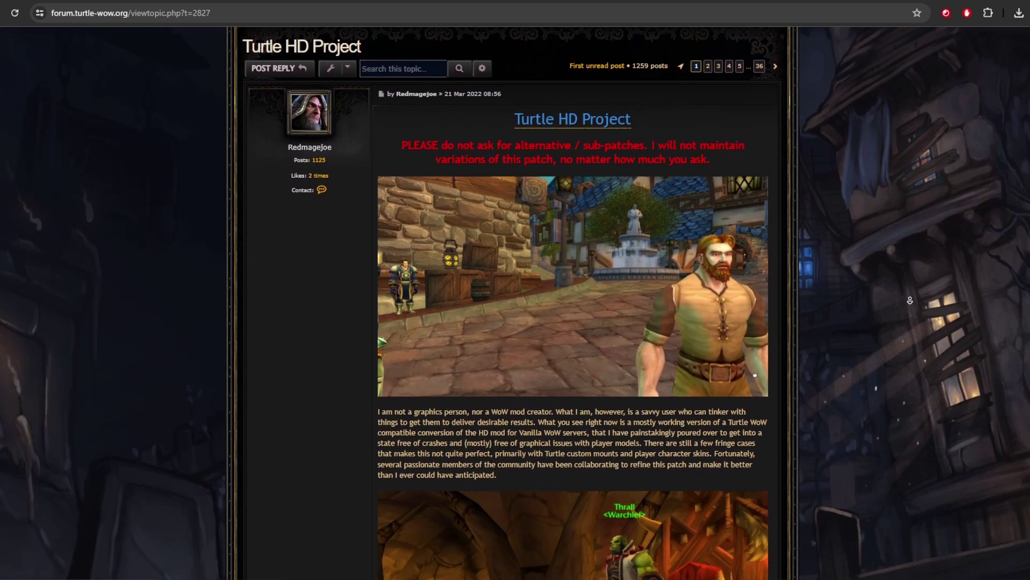
{"action": "scroll", "coordinate": [915, 294], "scroll_direction": "down", "scroll_amount": 2}
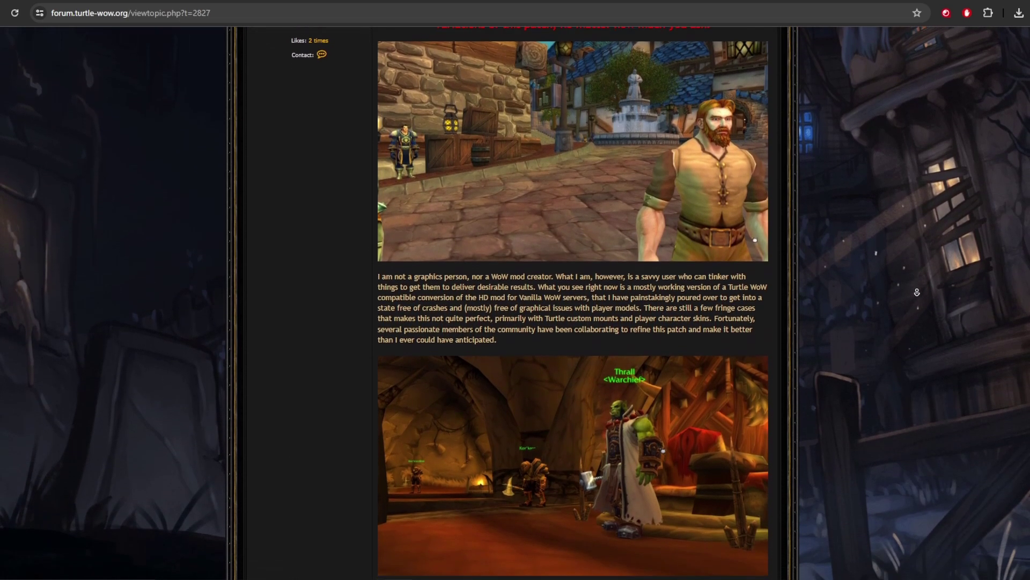
{"action": "scroll", "coordinate": [919, 292], "scroll_direction": "down", "scroll_amount": 3}
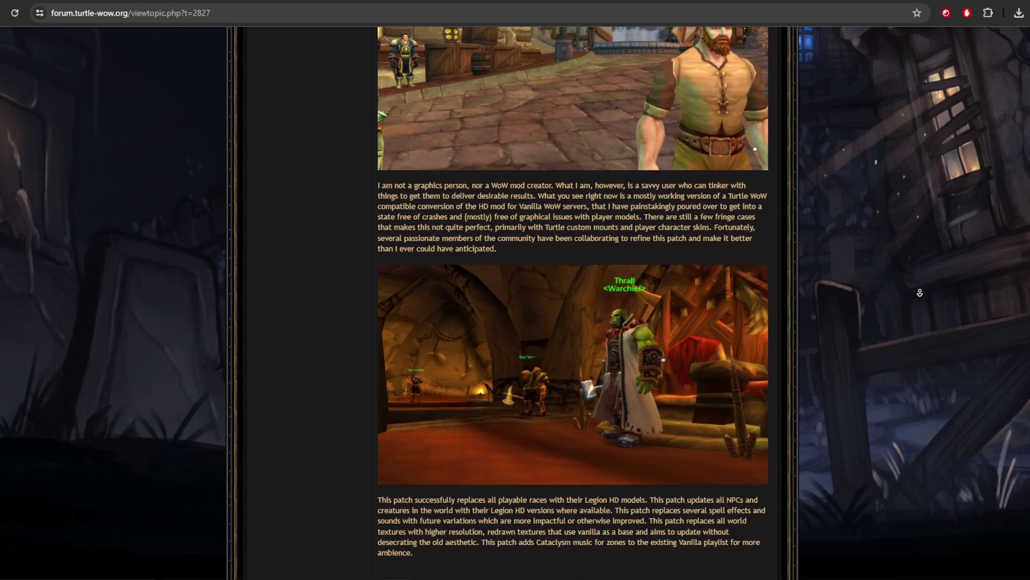
{"action": "scroll", "coordinate": [837, 299], "scroll_direction": "down", "scroll_amount": 7}
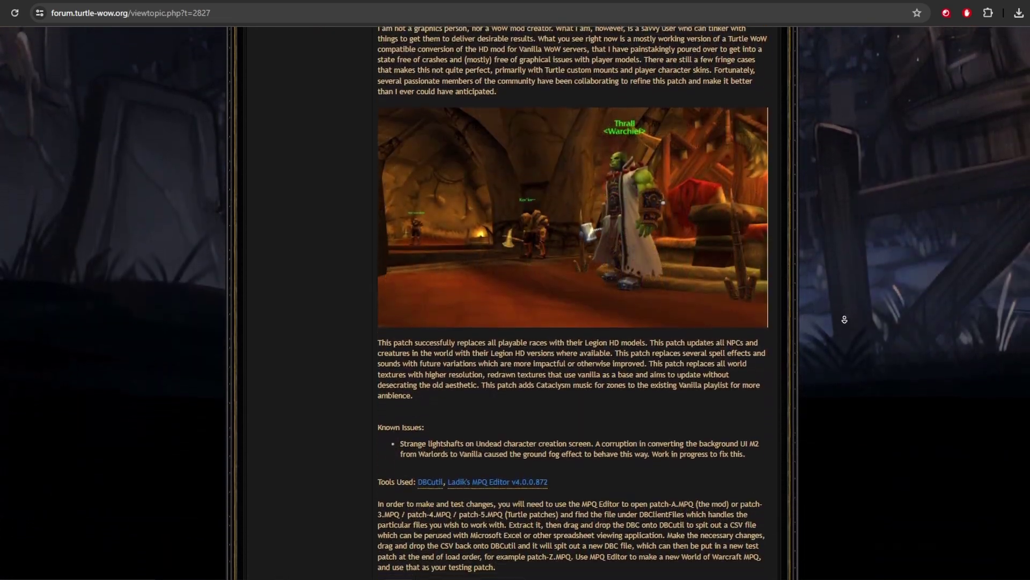
{"action": "scroll", "coordinate": [845, 312], "scroll_direction": "down", "scroll_amount": 1}
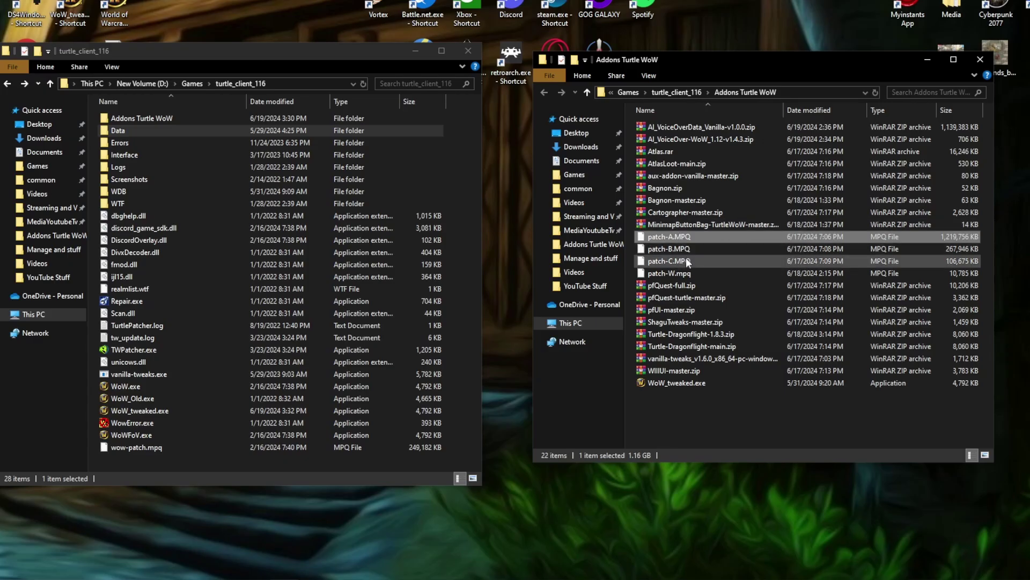
Open the client's Data folder in File Explorer and select patch-A.MPQ, patch-B.MPQ and patch-C.MPQ in Addons Turtle WoW.
{"action": "left_click", "coordinate": [688, 261], "text": "shift"}
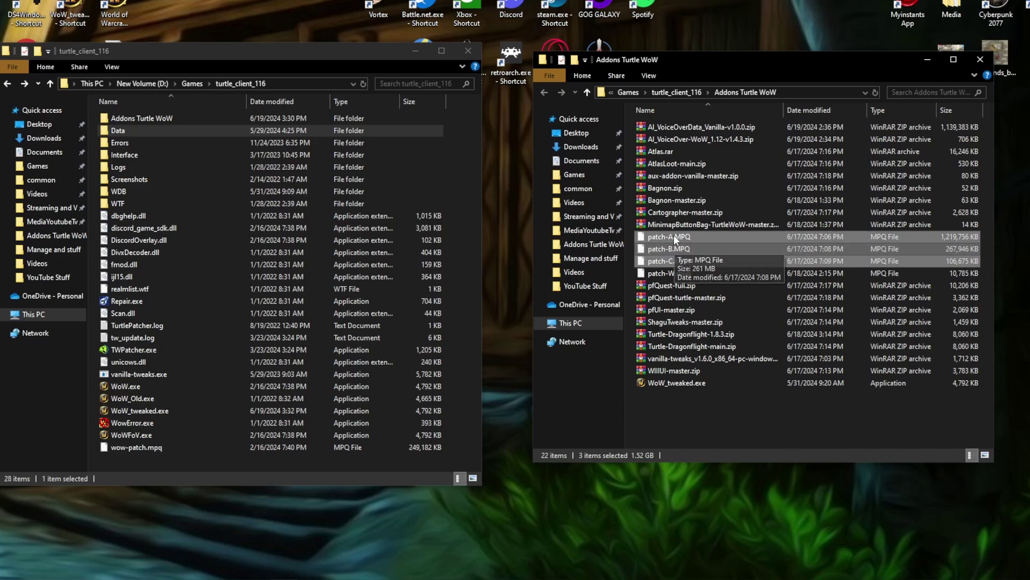
{"action": "left_click_drag", "start_coordinate": [668, 237], "coordinate": [195, 132]}
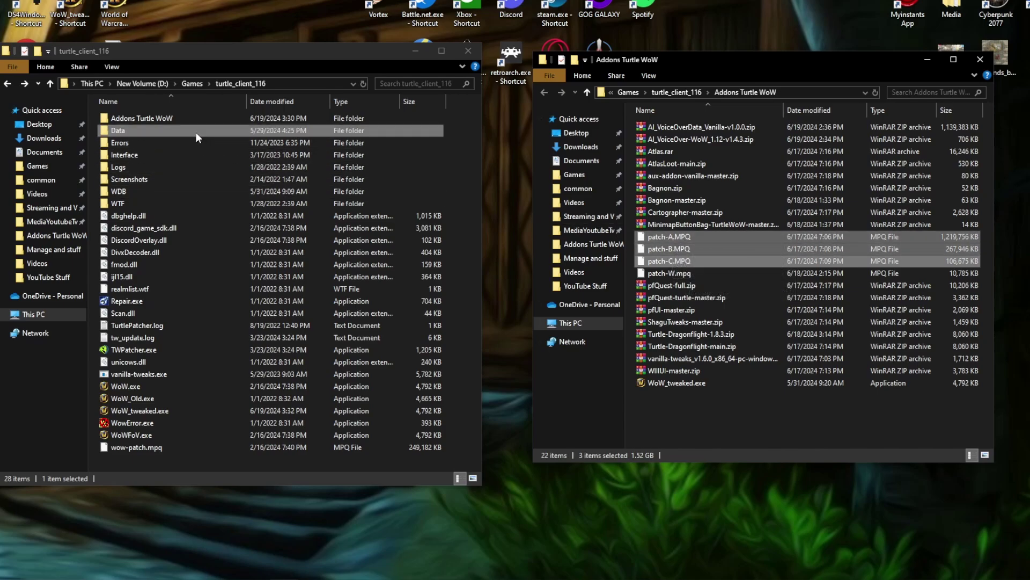
{"action": "double_click", "coordinate": [164, 130]}
{"action": "left_click", "coordinate": [671, 235]}
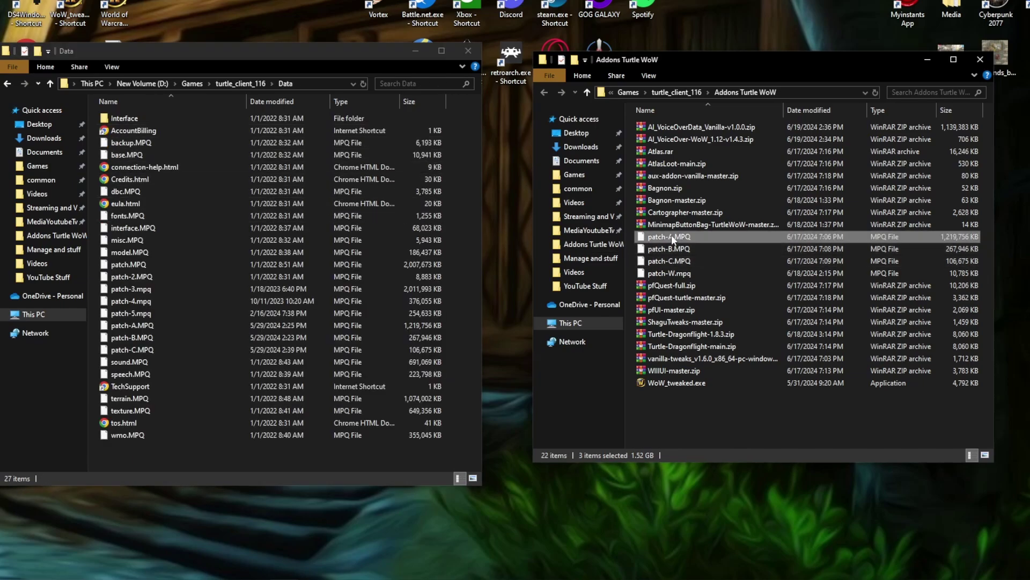
{"action": "left_click", "coordinate": [672, 258], "text": "shift"}
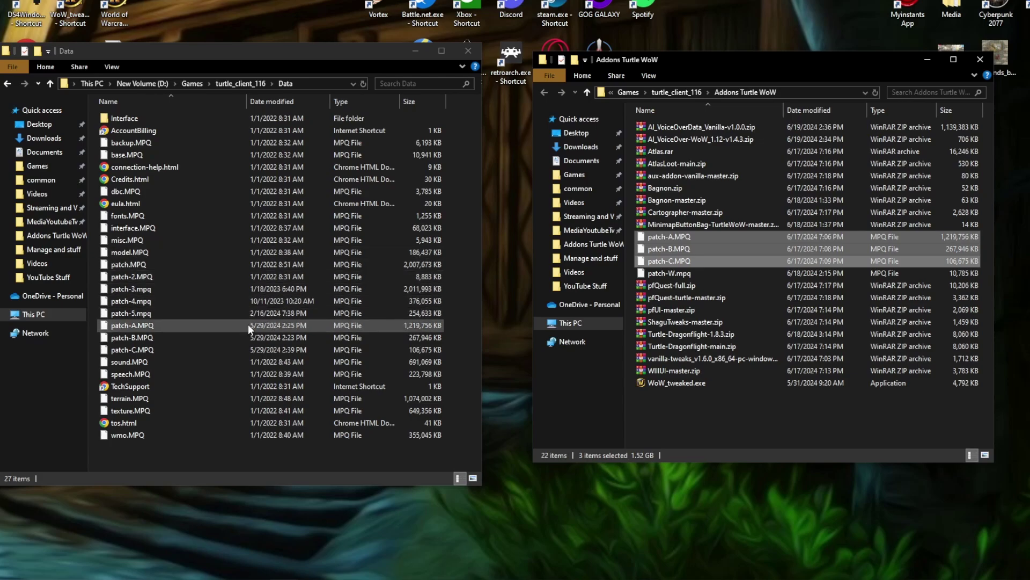
{"action": "left_click_drag", "start_coordinate": [248, 324], "coordinate": [237, 345]}
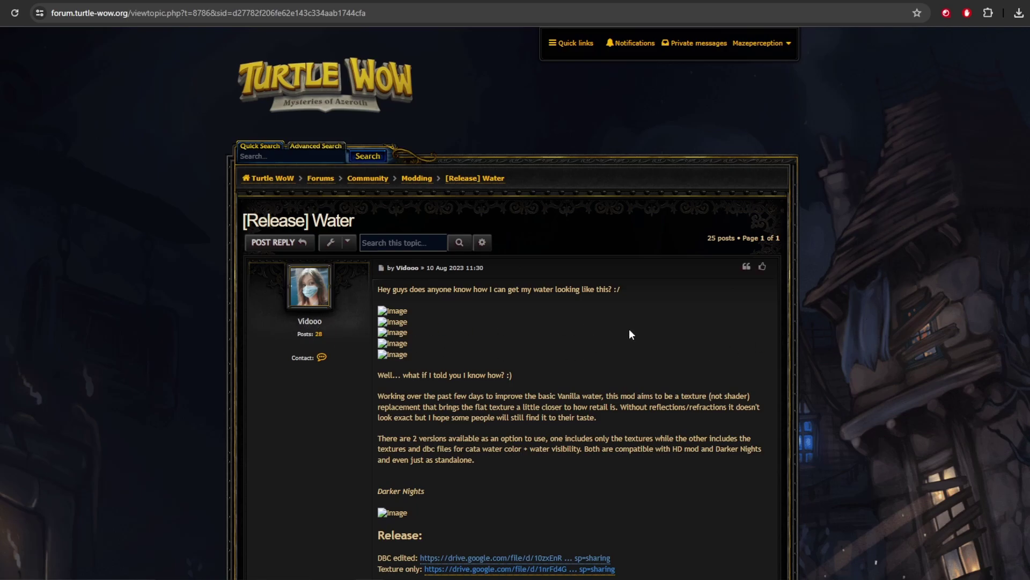
Review the [Release] Water forum thread and its download links, and switch to the wow-voiceover v1.4.3 GitHub release page.
{"action": "middle_click", "coordinate": [656, 339]}
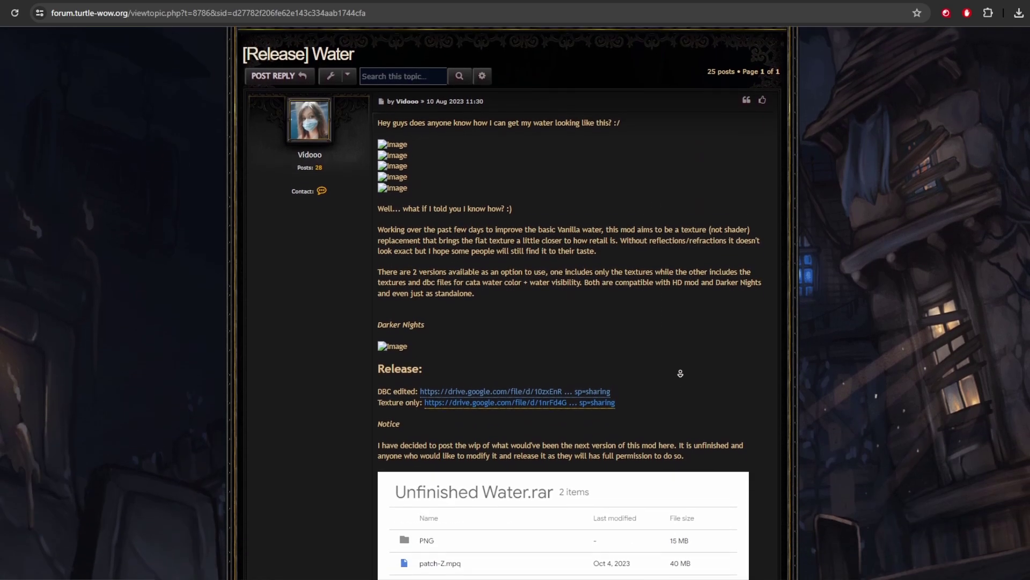
{"action": "middle_click", "coordinate": [691, 348]}
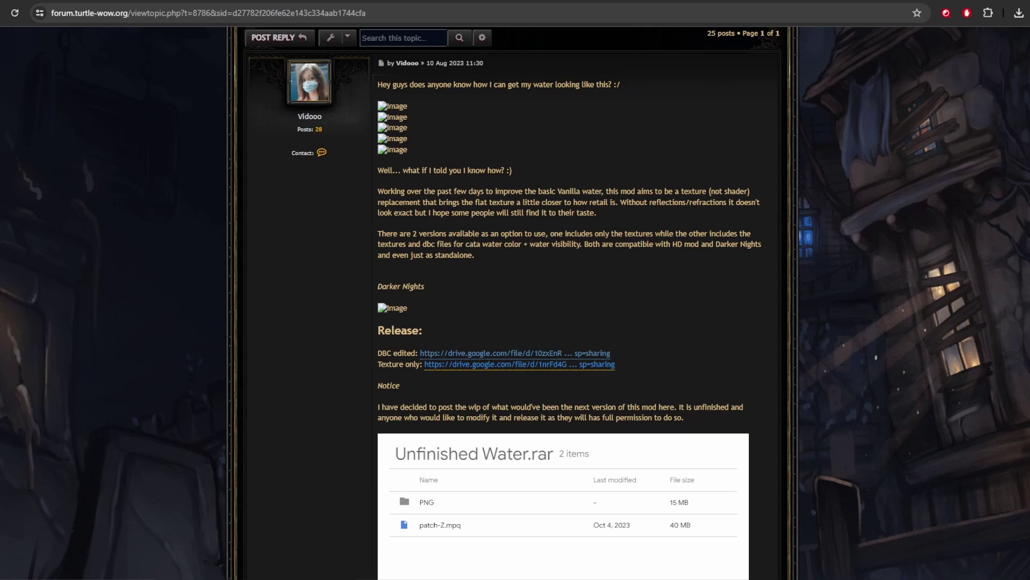
{"action": "key", "text": "ctrl+Tab"}
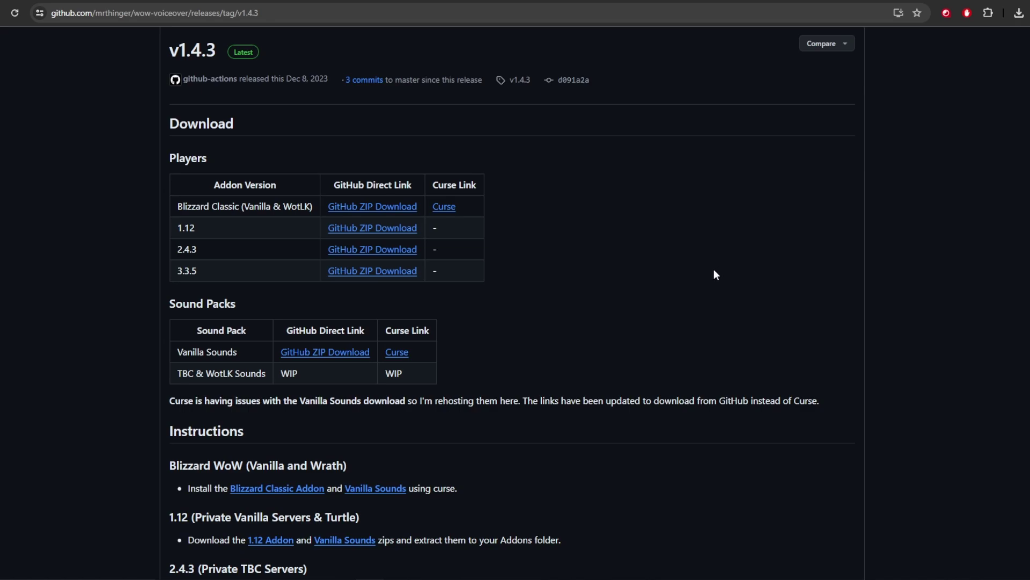
Examine the wow-voiceover installation instructions and download tables, highlighting the 1.12 (Private Vanilla Servers & Turtle) heading, 1.12 addon and Vanilla Sounds entries.
{"action": "middle_click", "coordinate": [715, 270]}
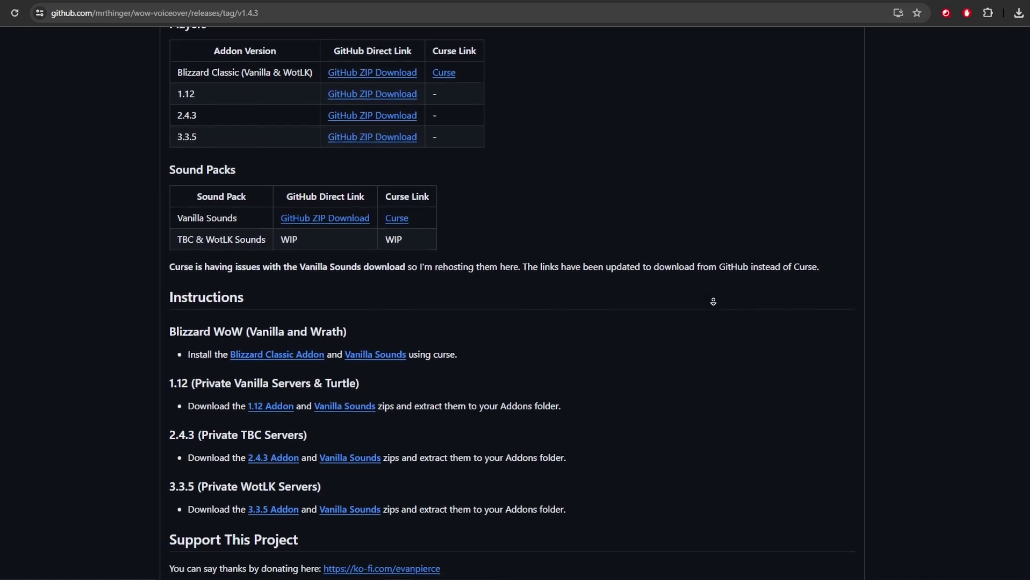
{"action": "middle_click", "coordinate": [714, 299]}
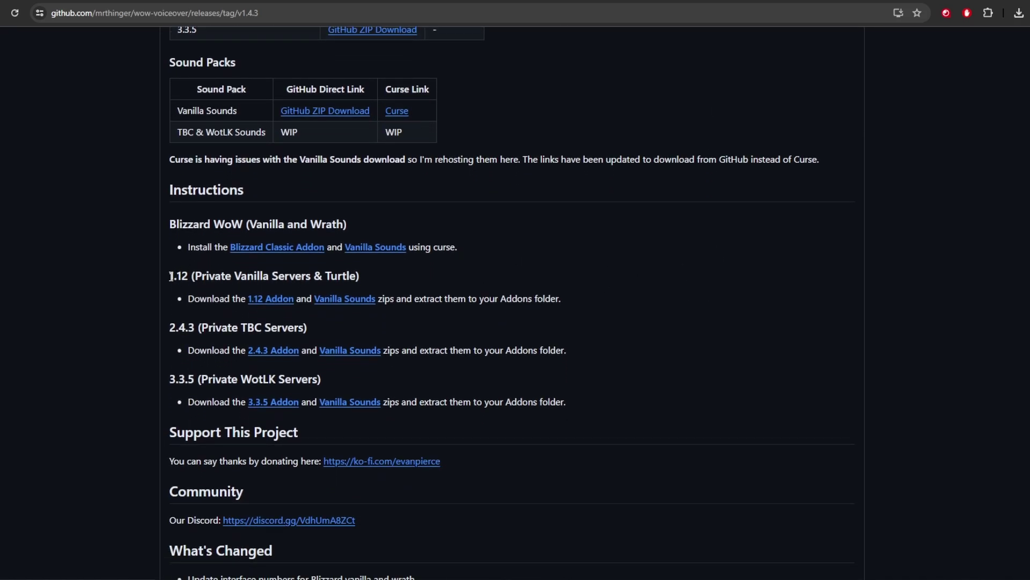
{"action": "left_click_drag", "start_coordinate": [171, 276], "coordinate": [344, 272]}
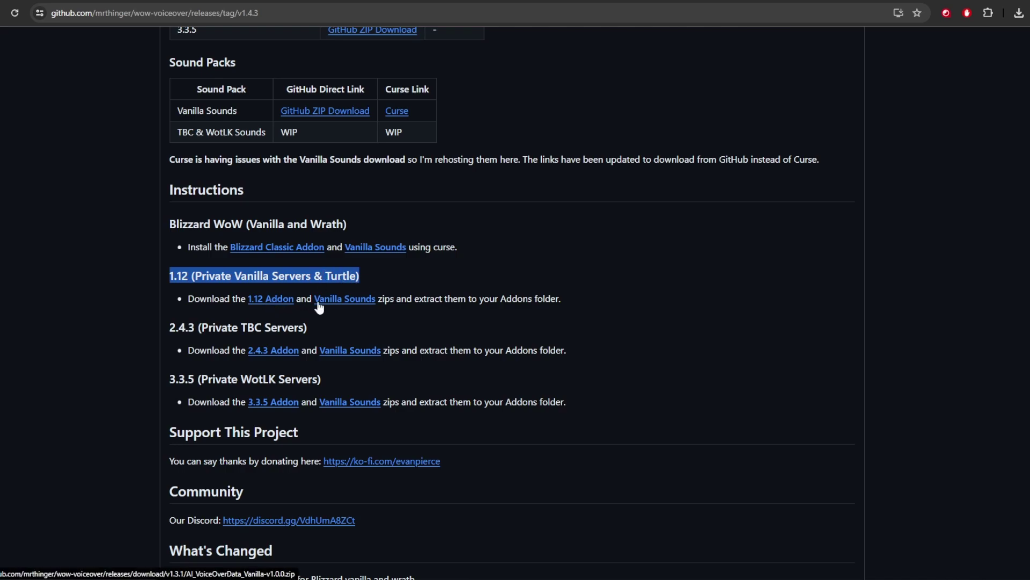
{"action": "middle_click", "coordinate": [687, 301]}
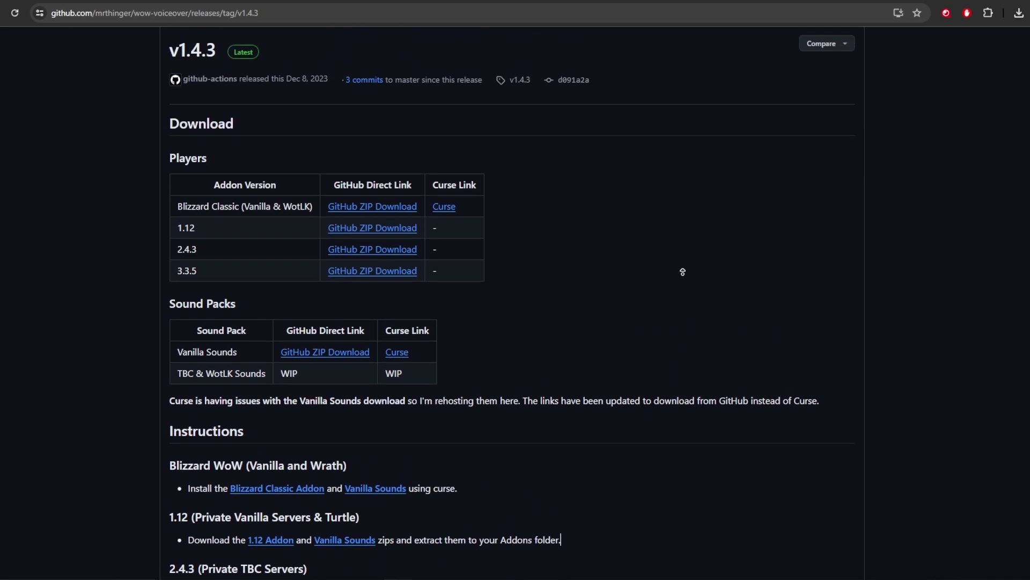
{"action": "left_click", "coordinate": [322, 264]}
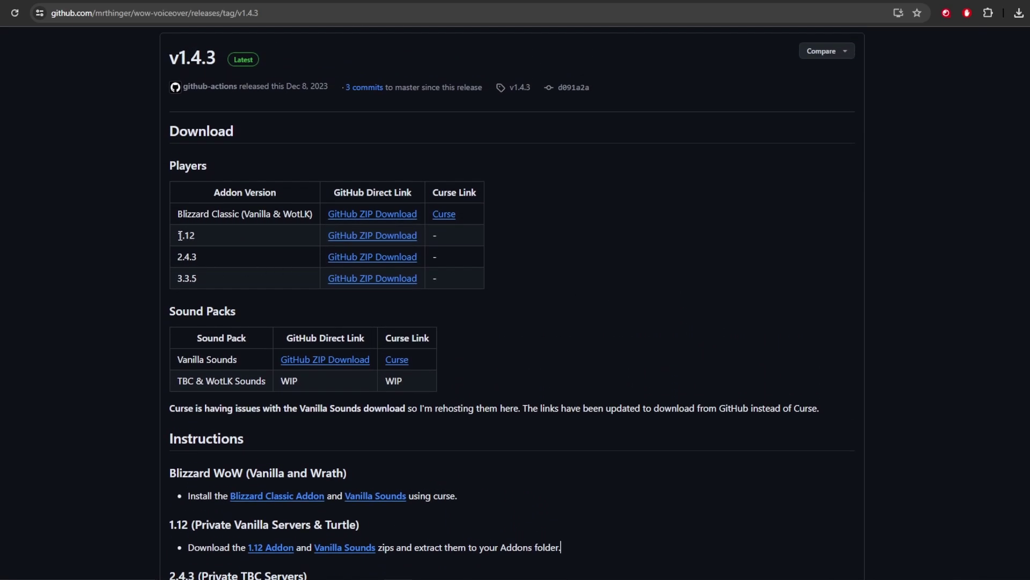
{"action": "left_click_drag", "start_coordinate": [178, 235], "coordinate": [215, 236]}
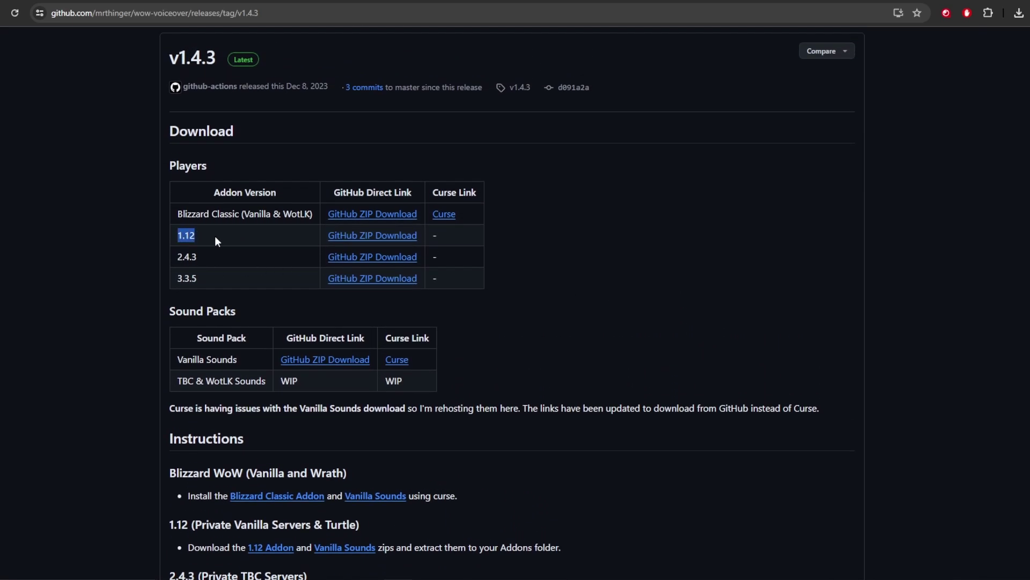
{"action": "left_click", "coordinate": [181, 357]}
{"action": "left_click_drag", "start_coordinate": [181, 357], "coordinate": [245, 359]}
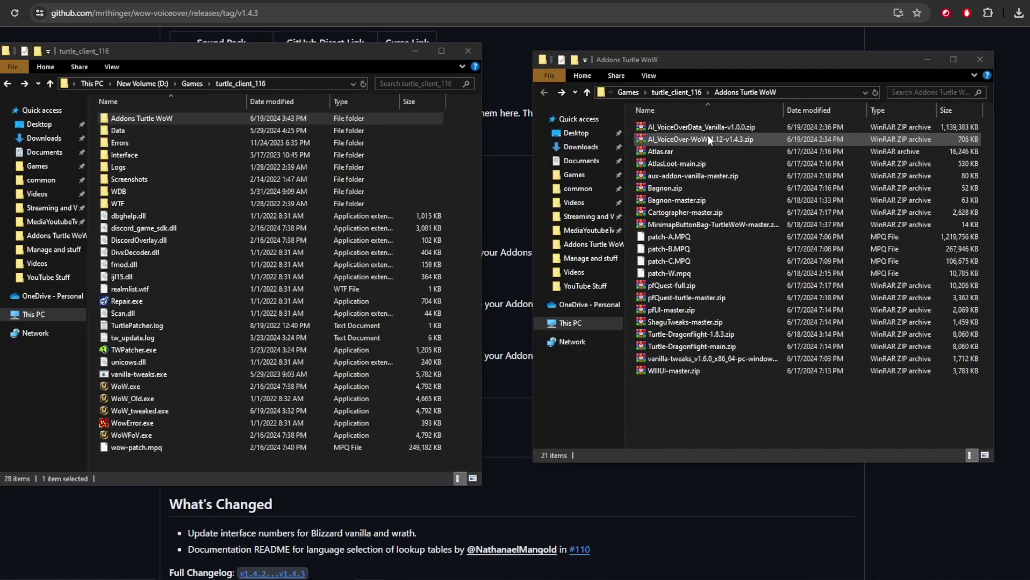
Extract the AI_VoiceOver-WoW_1.12 and AI_VoiceOverData_Vanilla archives within Addons Turtle WoW, and open the client's Interface\AddOns folder.
{"action": "right_click", "coordinate": [690, 141]}
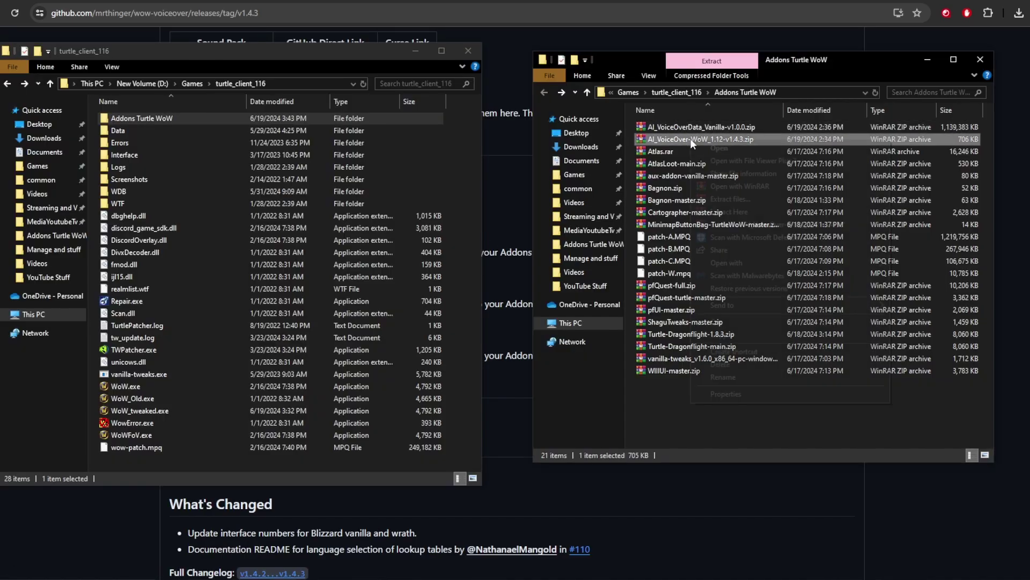
{"action": "left_click", "coordinate": [739, 209]}
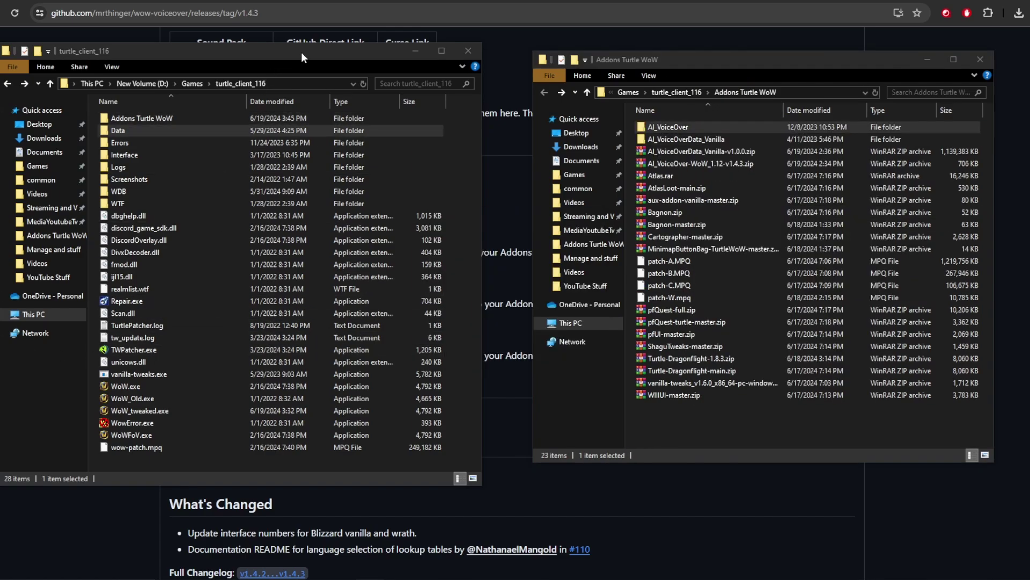
{"action": "left_click", "coordinate": [302, 50]}
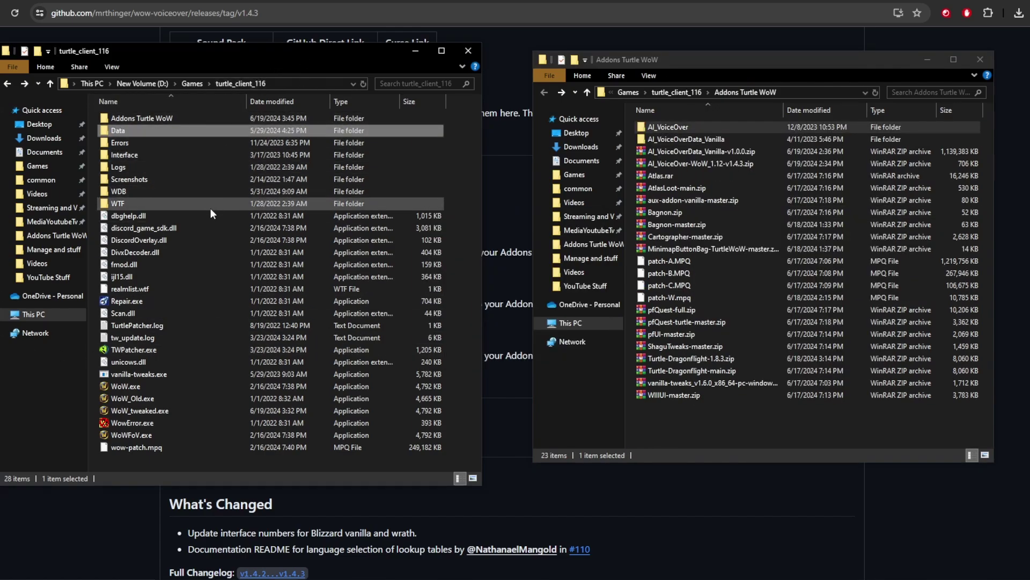
{"action": "left_click", "coordinate": [159, 118]}
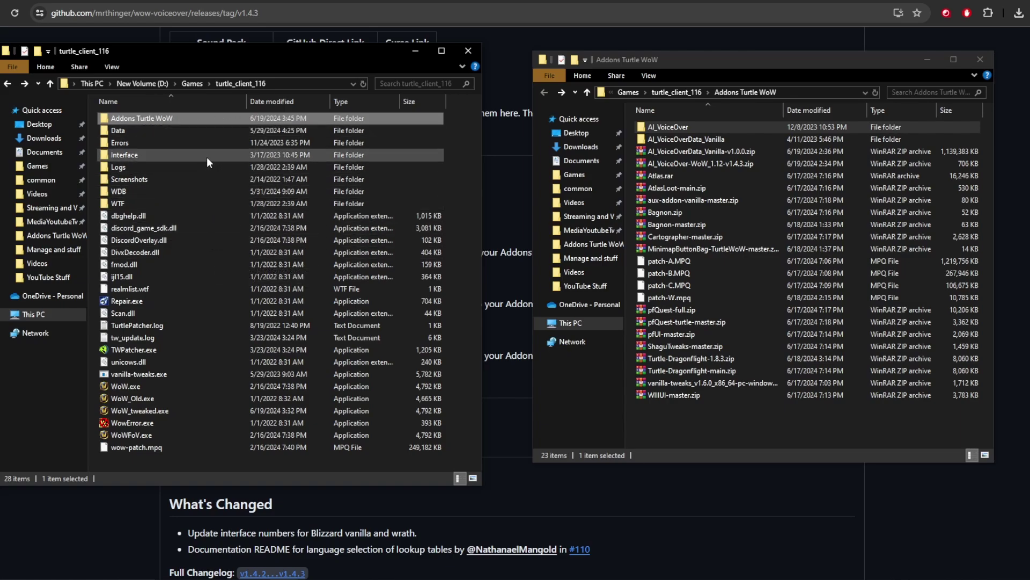
{"action": "double_click", "coordinate": [206, 154]}
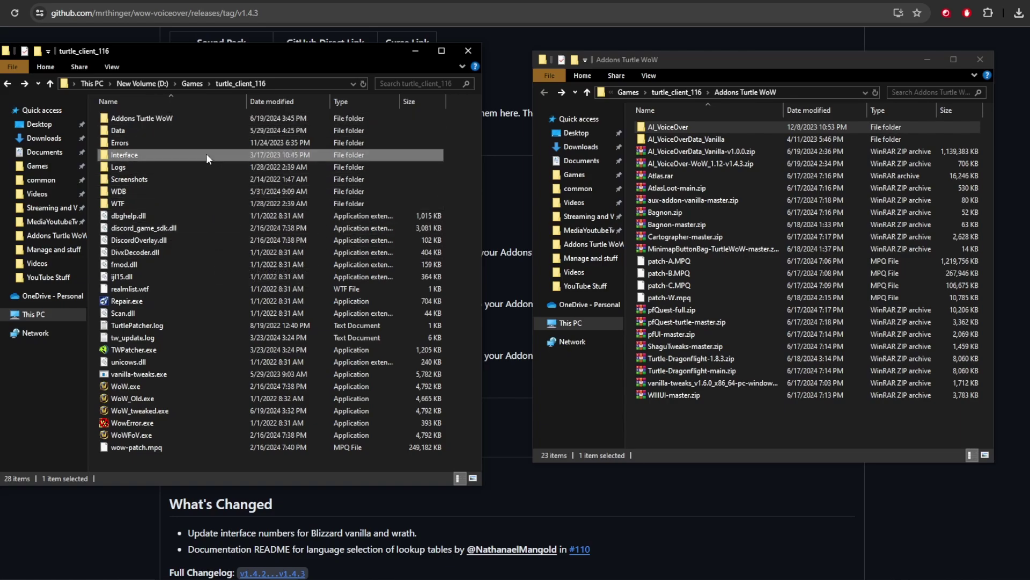
{"action": "double_click", "coordinate": [206, 122]}
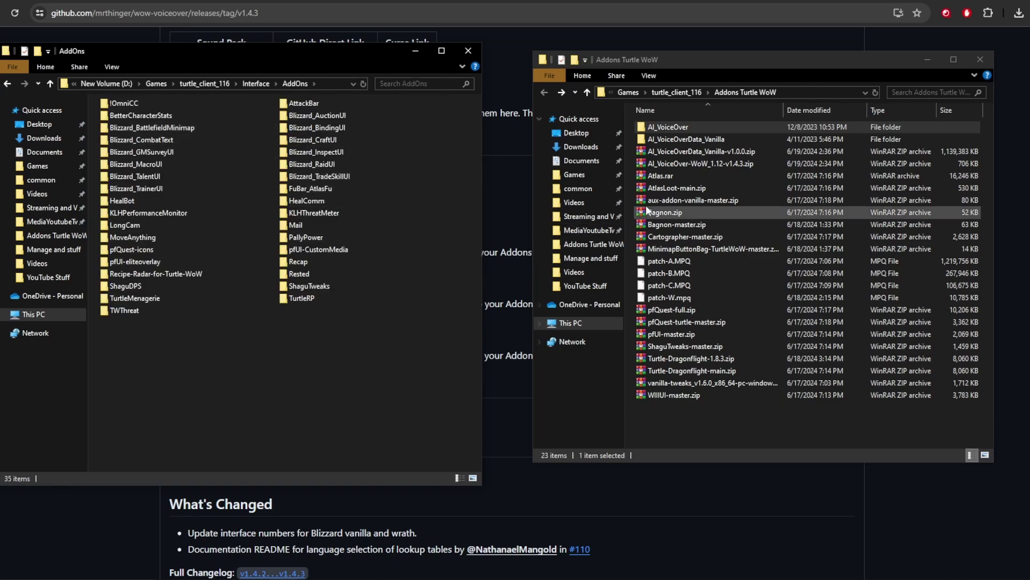
Move the extracted AI_VoiceOver and AI_VoiceOverData_Vanilla folders from Addons Turtle WoW into the client's AddOns folder.
{"action": "left_click", "coordinate": [680, 131]}
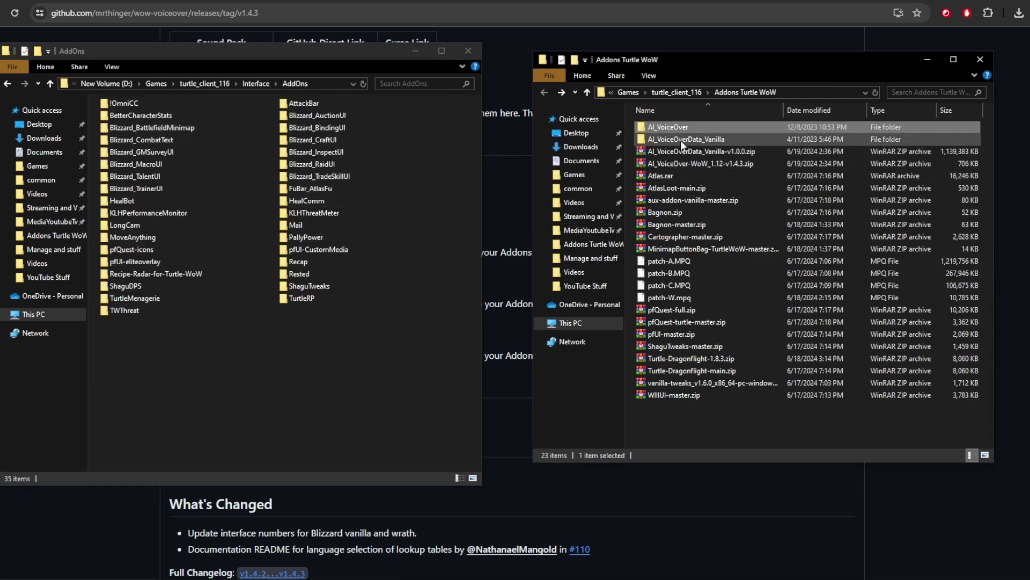
{"action": "left_click", "coordinate": [681, 140], "text": "ctrl"}
{"action": "left_click_drag", "start_coordinate": [687, 140], "coordinate": [258, 414]}
{"action": "left_click", "coordinate": [286, 402]}
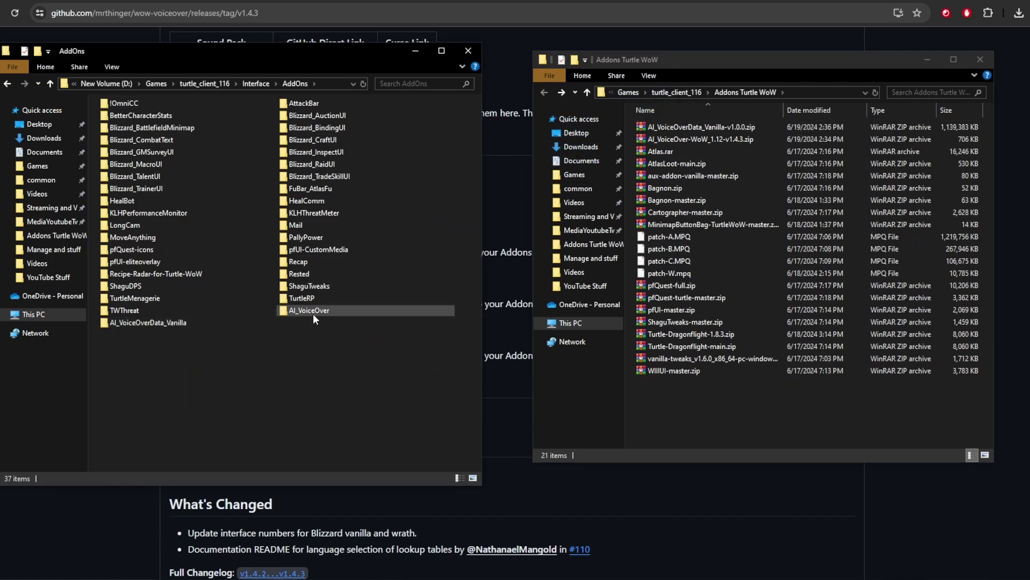
Inspect the AI_VoiceOver and AI_VoiceOverData_Vanilla folders in AddOns, and open AI_VoiceOver to check its contents.
{"action": "mouse_move", "coordinate": [315, 318]}
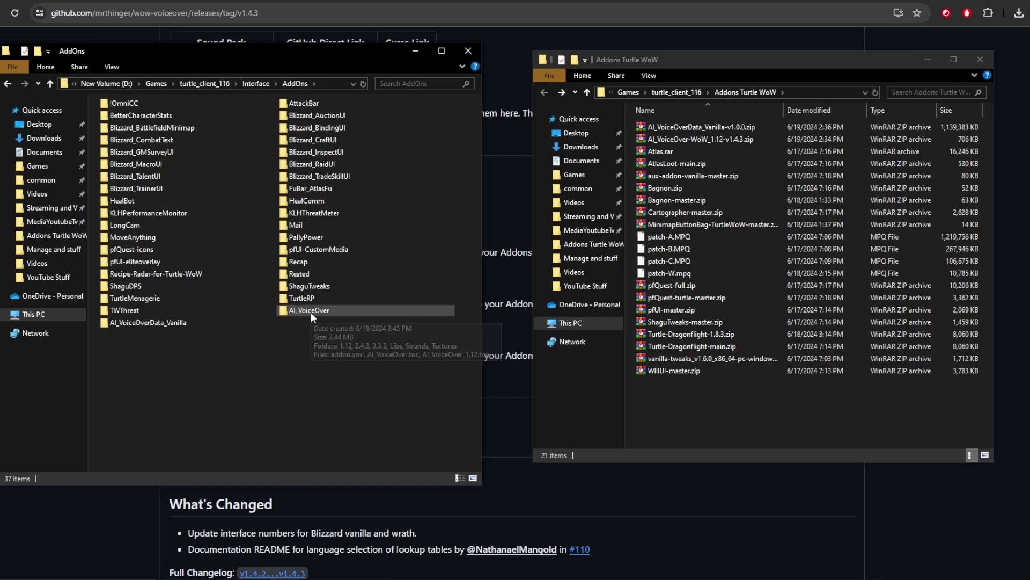
{"action": "left_click", "coordinate": [310, 311]}
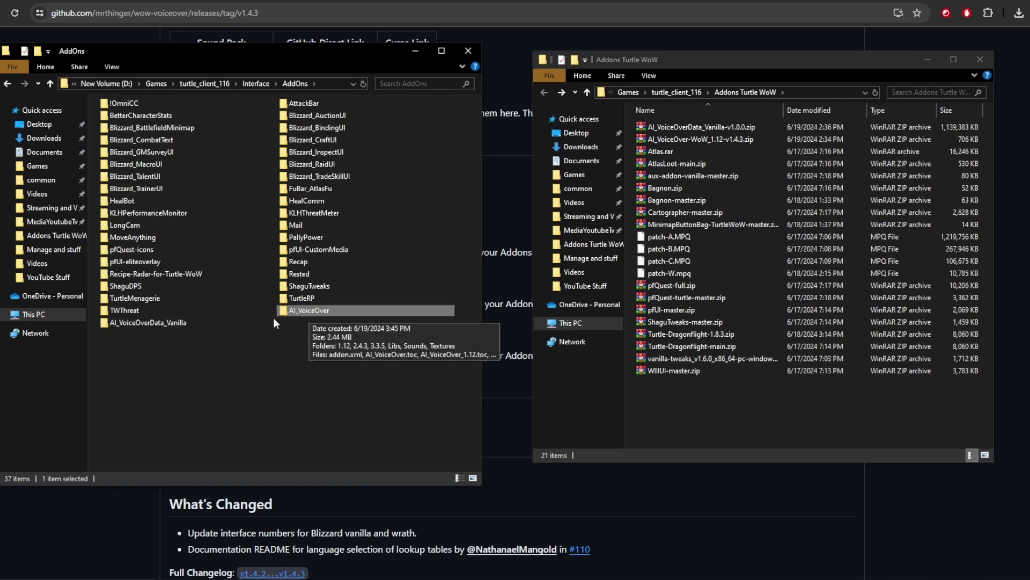
{"action": "left_click", "coordinate": [156, 324]}
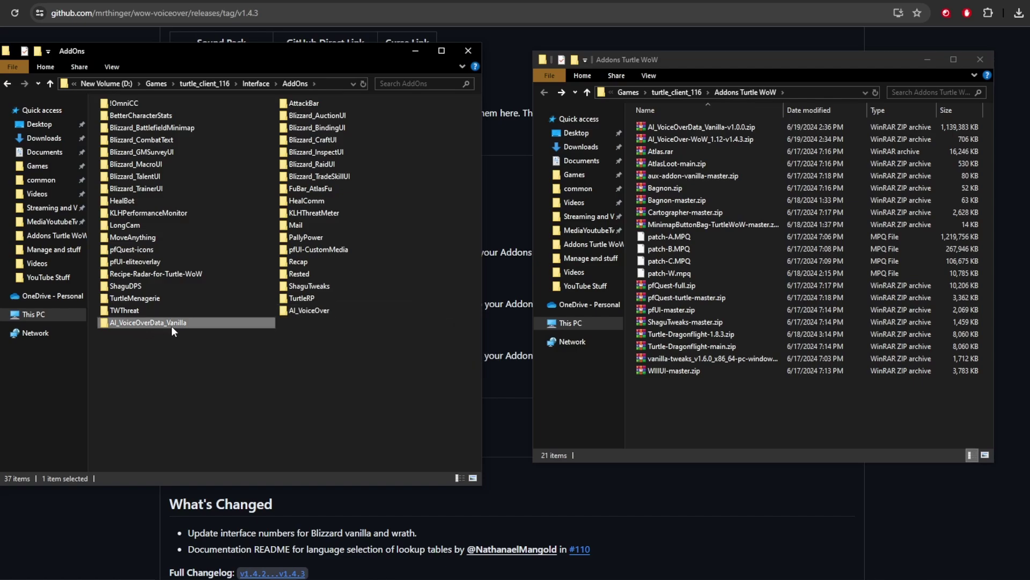
{"action": "mouse_move", "coordinate": [321, 311]}
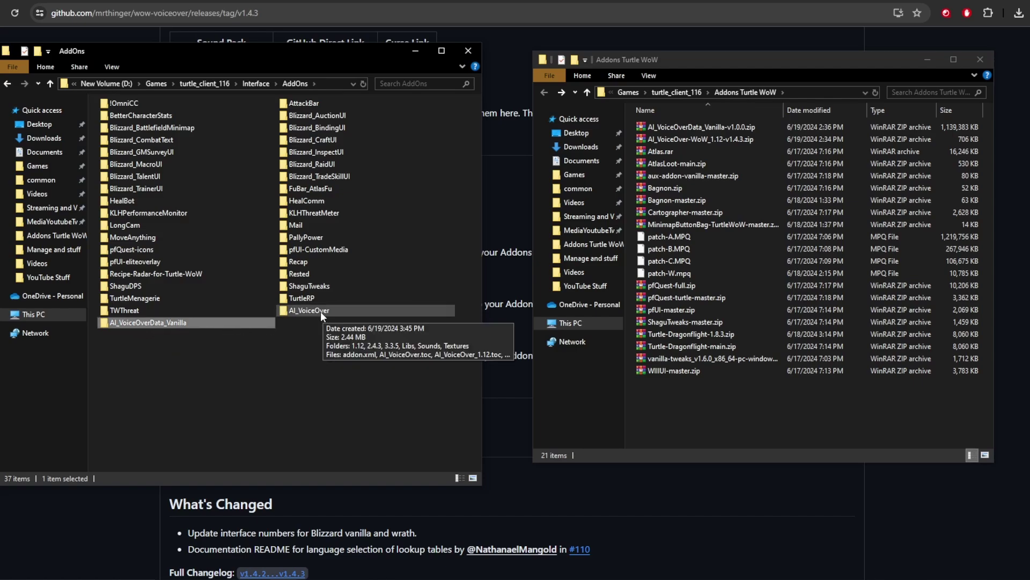
{"action": "left_click", "coordinate": [314, 349]}
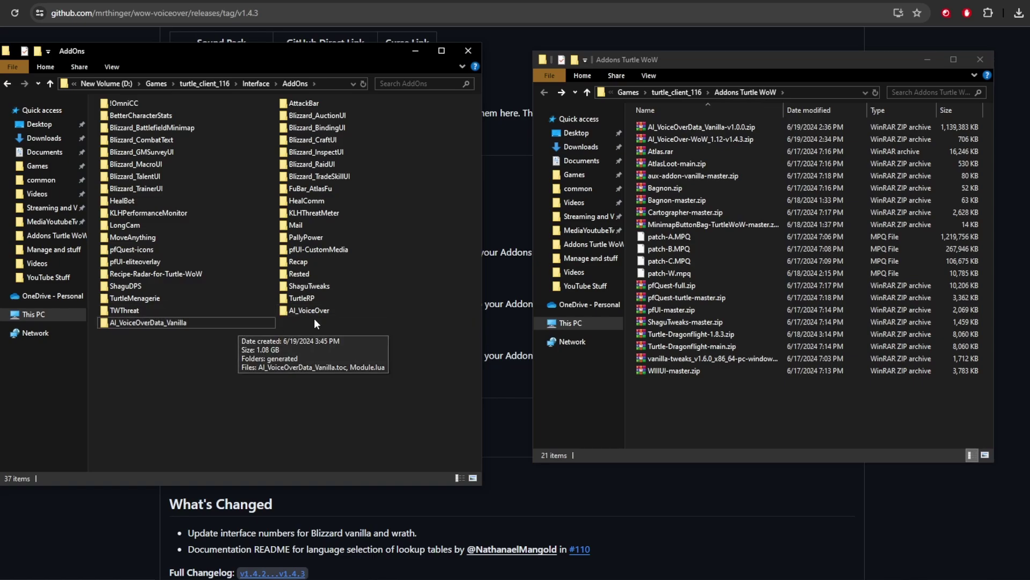
{"action": "mouse_move", "coordinate": [320, 311]}
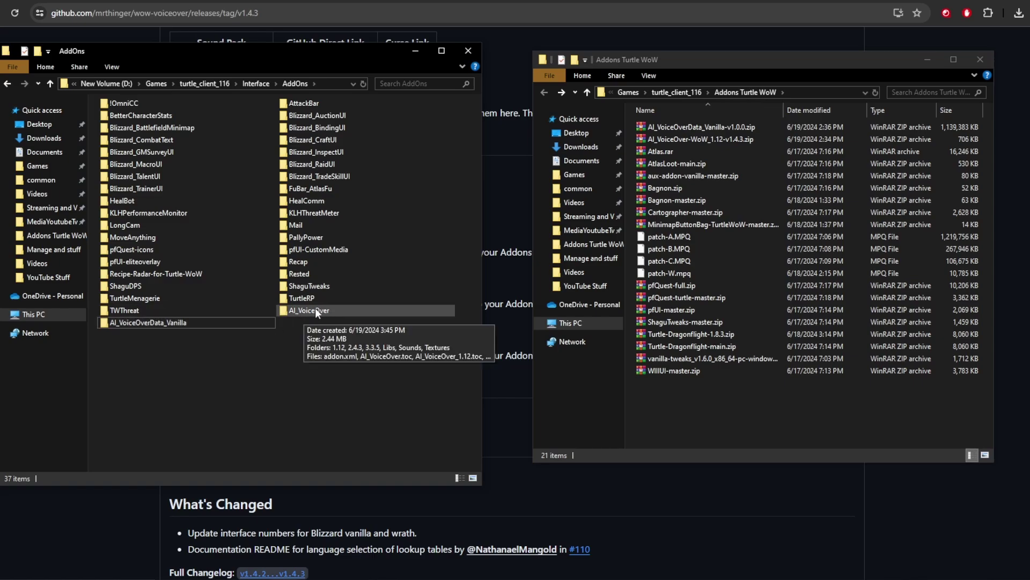
{"action": "double_click", "coordinate": [317, 310]}
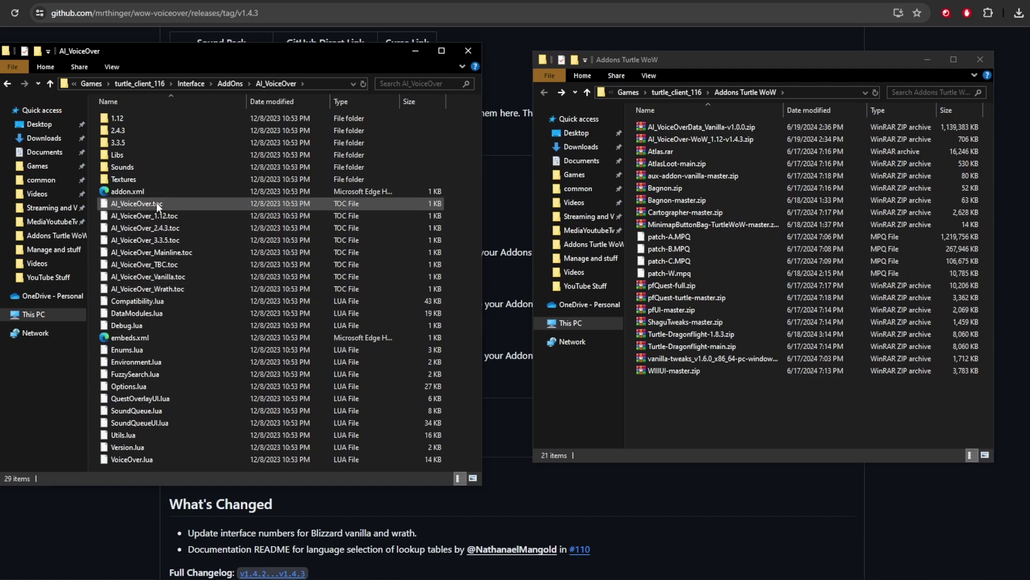
Return to the AddOns folder and open AI_VoiceOverData_Vanilla to check its contents.
{"action": "left_click", "coordinate": [7, 84]}
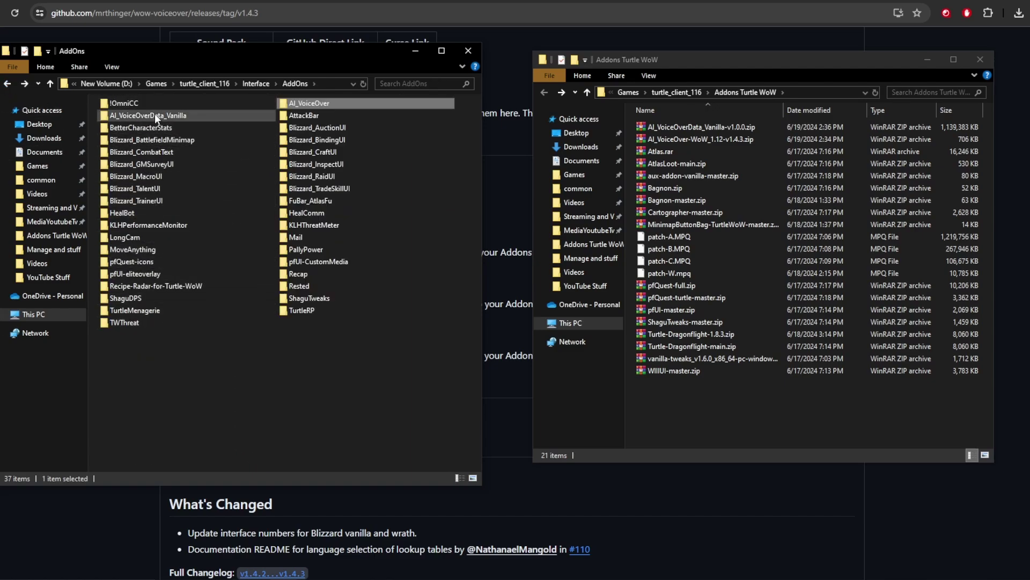
{"action": "double_click", "coordinate": [154, 116]}
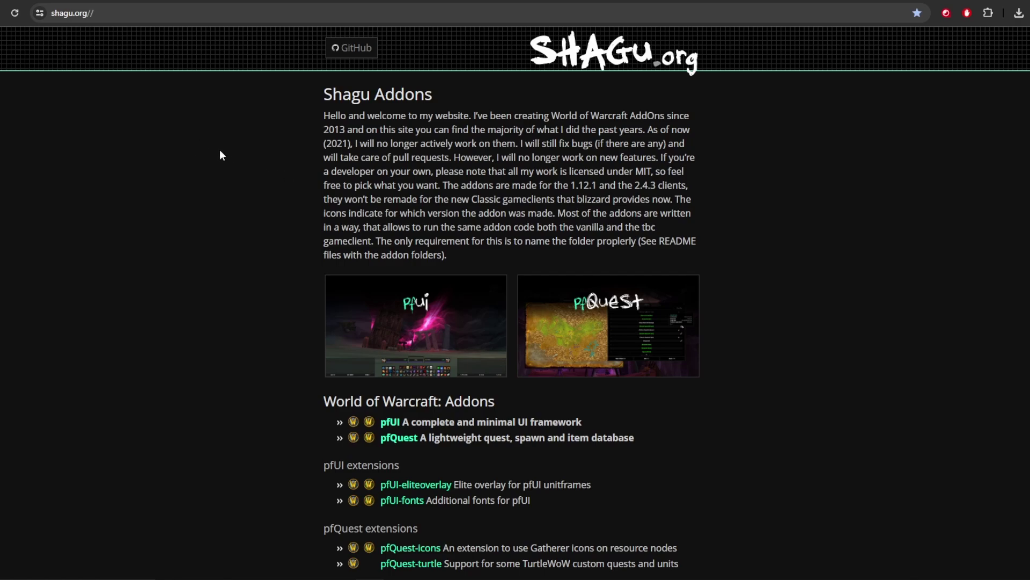
Switch from shagu.org to legacy-wow.com, open the Vanilla Addons (1.12) page and browse its addon list.
{"action": "left_click", "coordinate": [312, 1]}
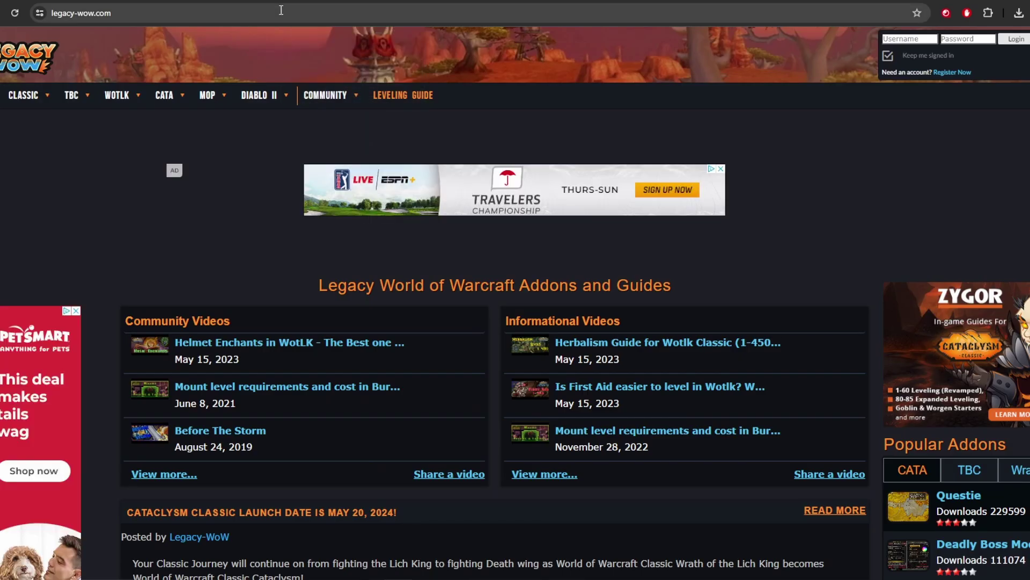
{"action": "mouse_move", "coordinate": [42, 96]}
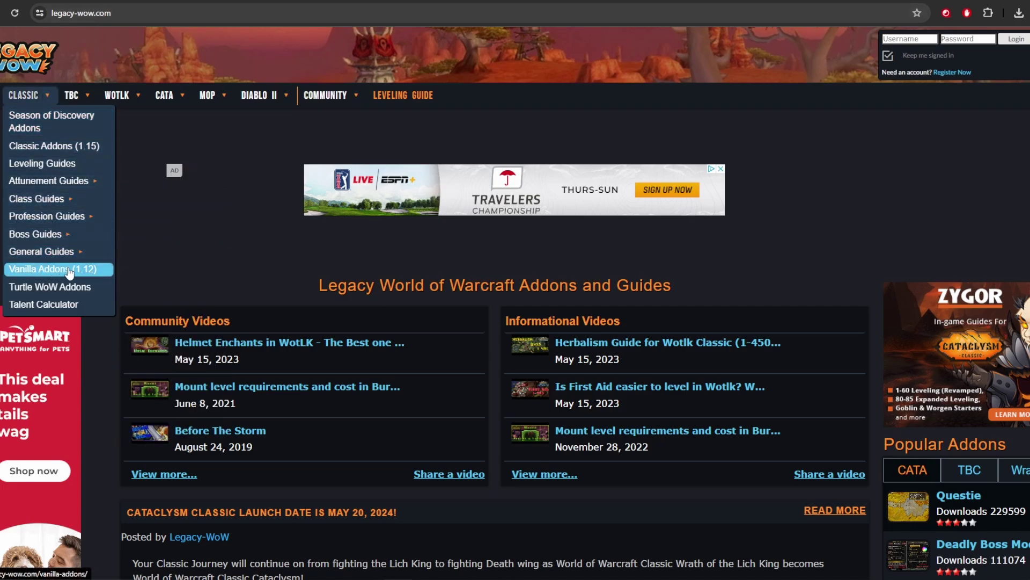
{"action": "left_click", "coordinate": [50, 271]}
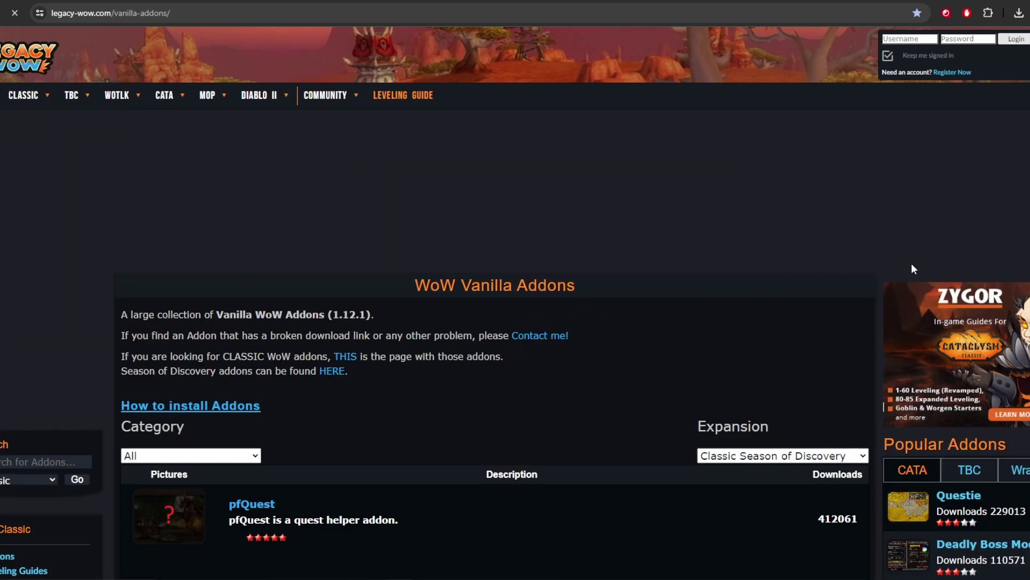
{"action": "scroll", "coordinate": [776, 326], "scroll_direction": "down", "scroll_amount": 2}
{"action": "scroll", "coordinate": [773, 322], "scroll_direction": "down", "scroll_amount": 13}
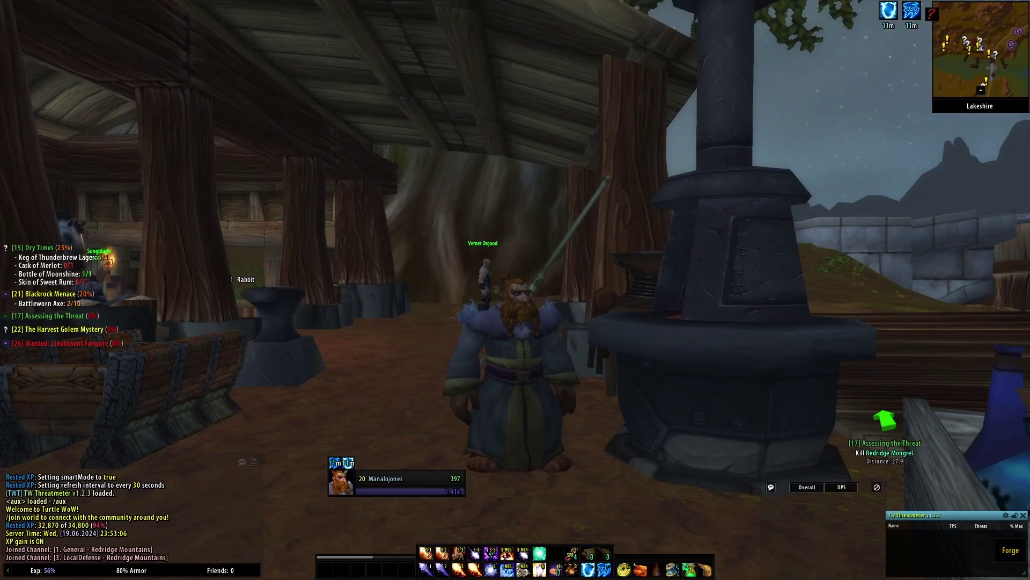
Open the pfUI configuration in Turtle WoW and look through its Settings, Unit Frames, Bags & Bank, Loot and Minimap categories.
{"action": "key", "text": "Escape"}
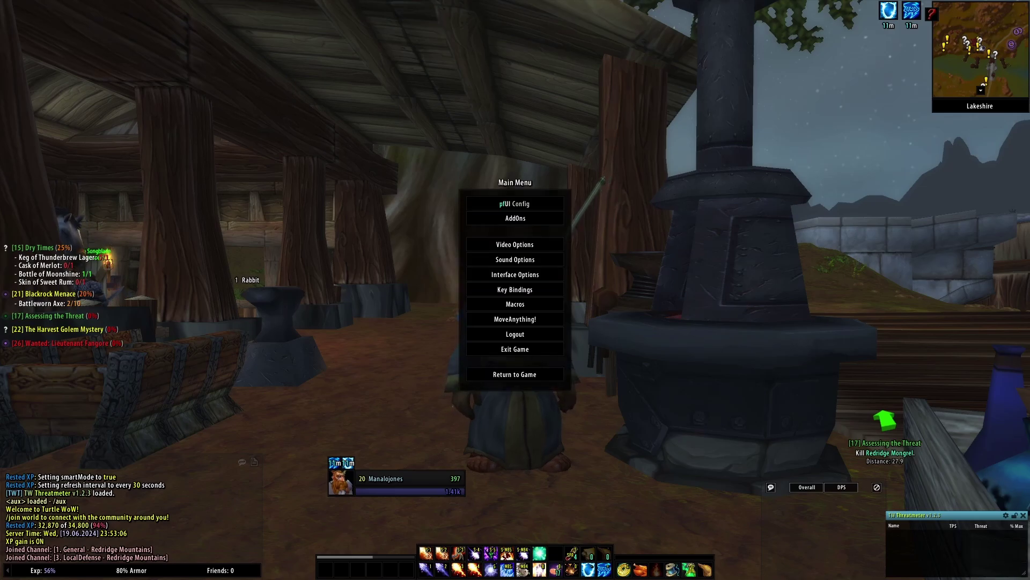
{"action": "left_click", "coordinate": [514, 203]}
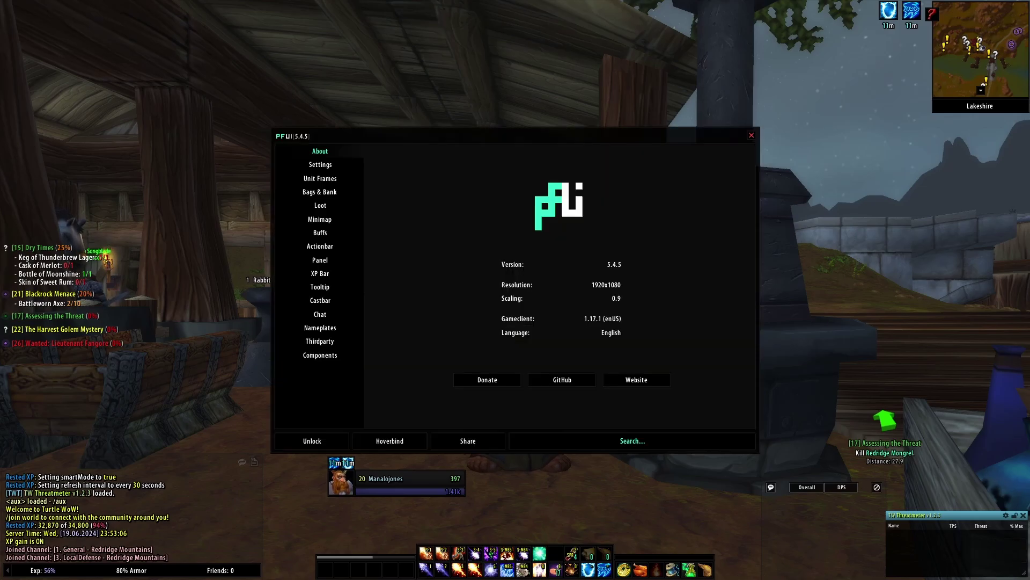
{"action": "left_click", "coordinate": [320, 164]}
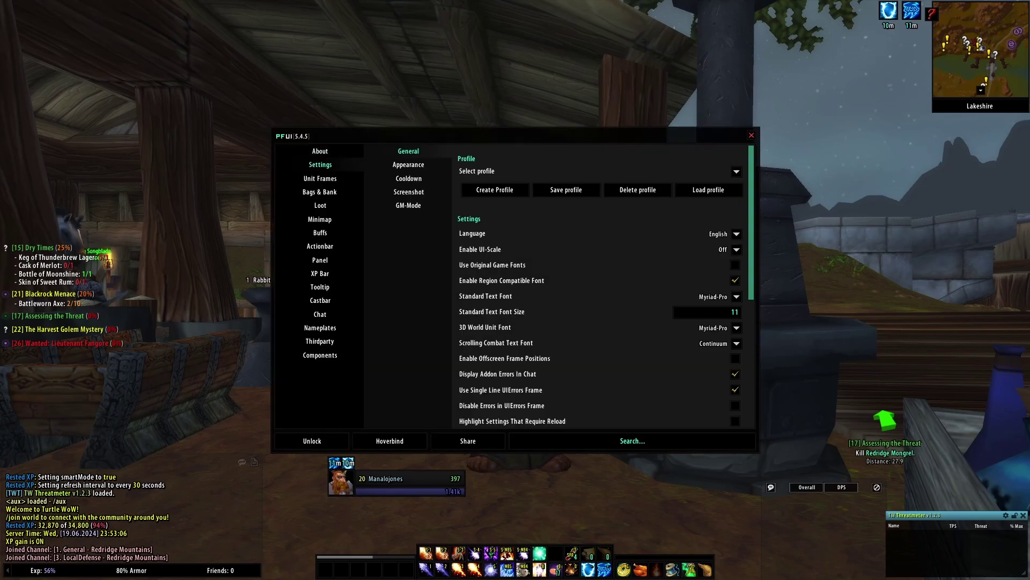
{"action": "left_click", "coordinate": [321, 178]}
{"action": "left_click", "coordinate": [320, 191]}
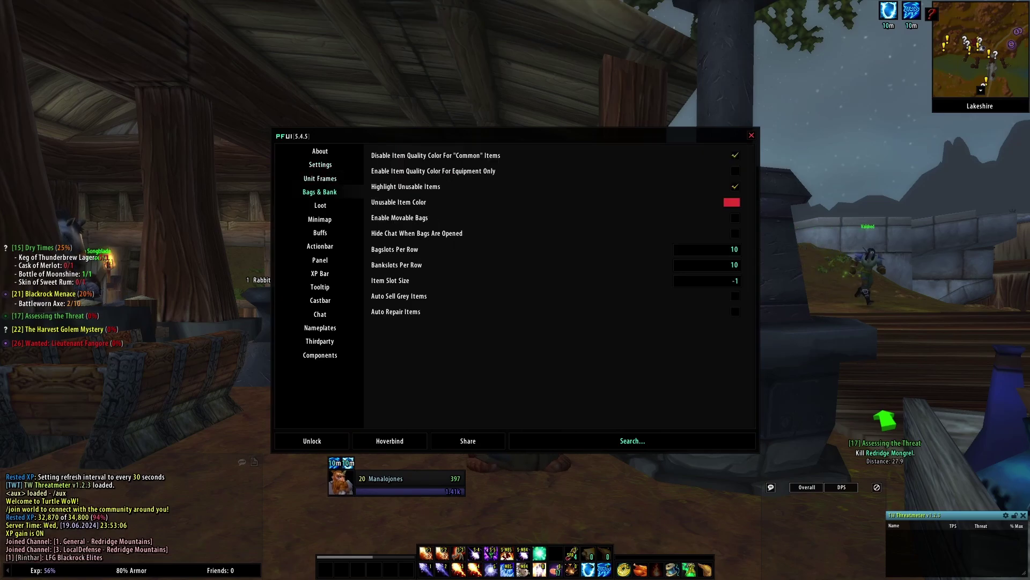
{"action": "left_click", "coordinate": [321, 205]}
{"action": "left_click", "coordinate": [320, 219]}
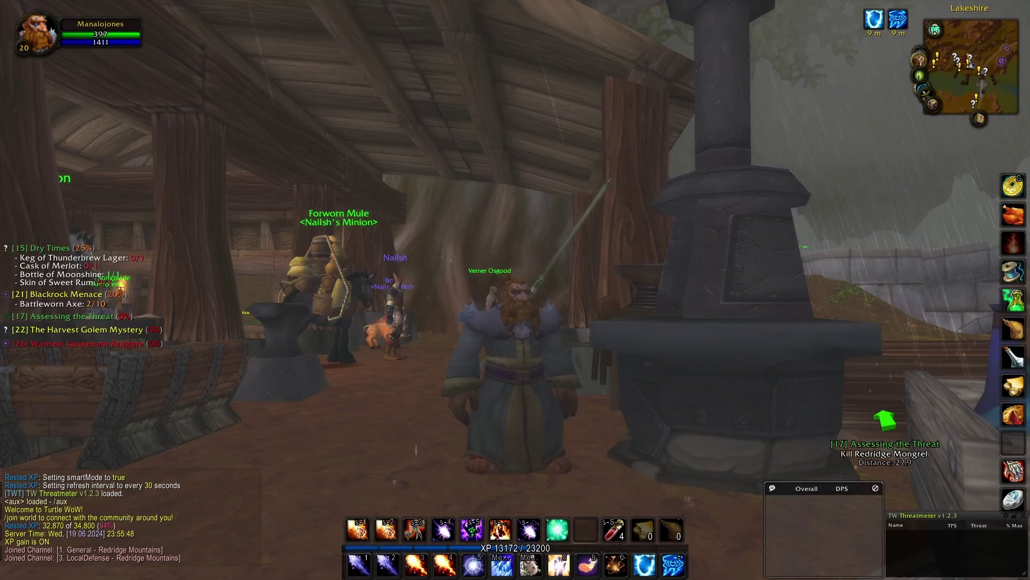
Bring up the in-game main menu, and view the [Release] Turtle Dragonflight forum thread in the browser.
{"action": "key", "text": "Escape"}
{"action": "left_click", "coordinate": [515, 267]}
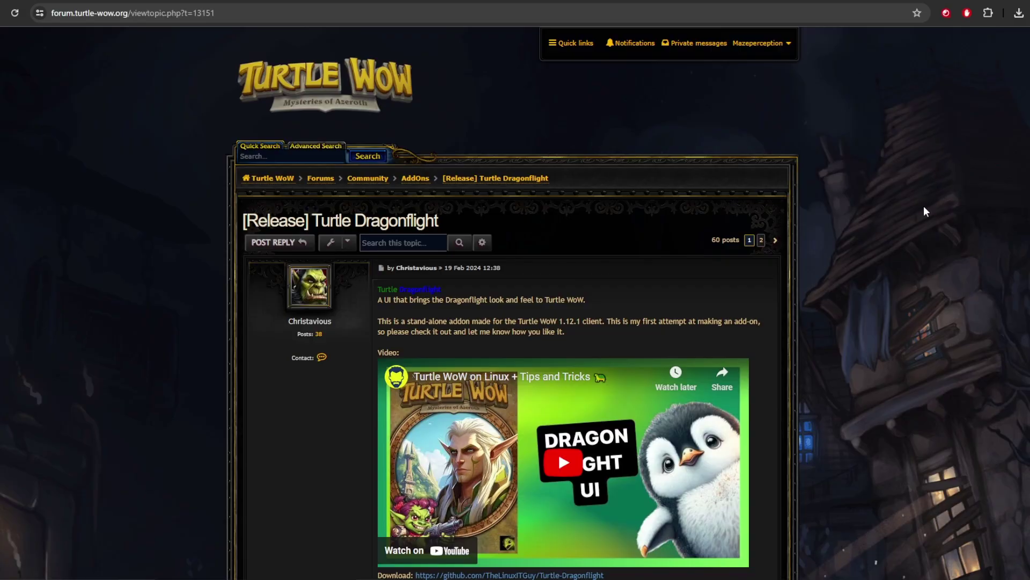
{"action": "middle_click", "coordinate": [932, 229]}
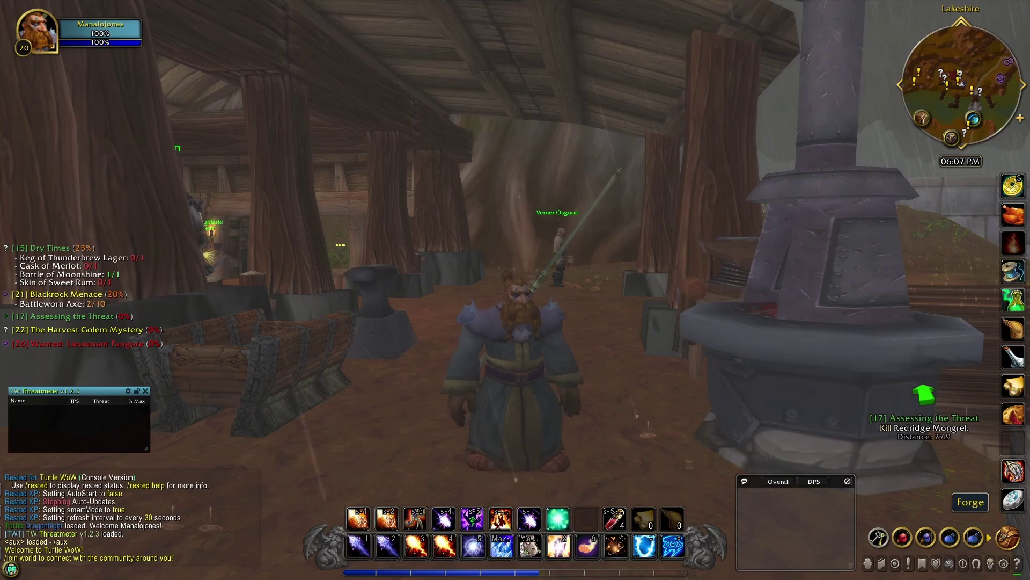
View the combined inventory in the Turtle Dragonflight interface, close it and expand the collapsed bag bar.
{"action": "key", "text": "b"}
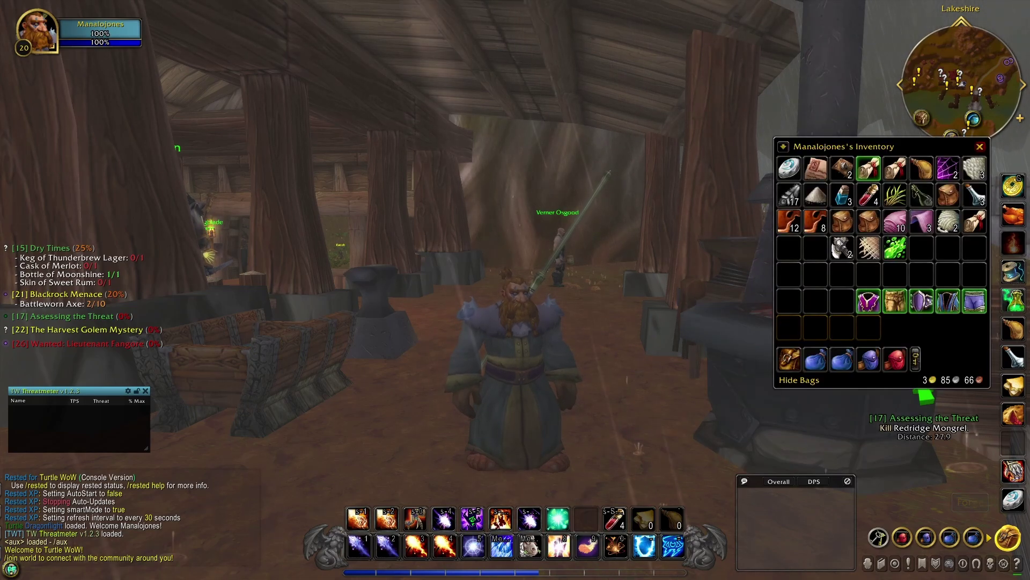
{"action": "key", "text": "b"}
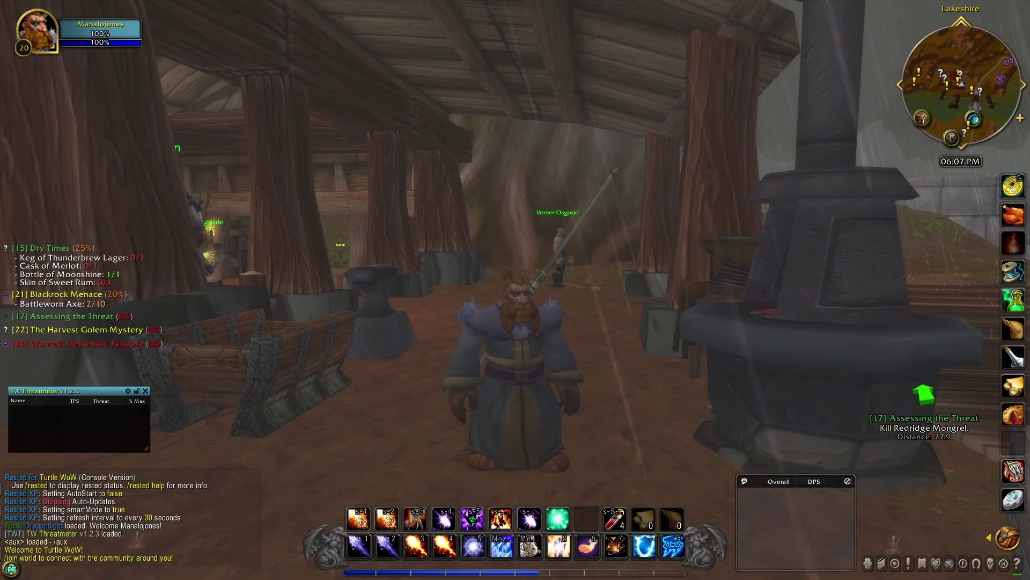
{"action": "left_click", "coordinate": [989, 537]}
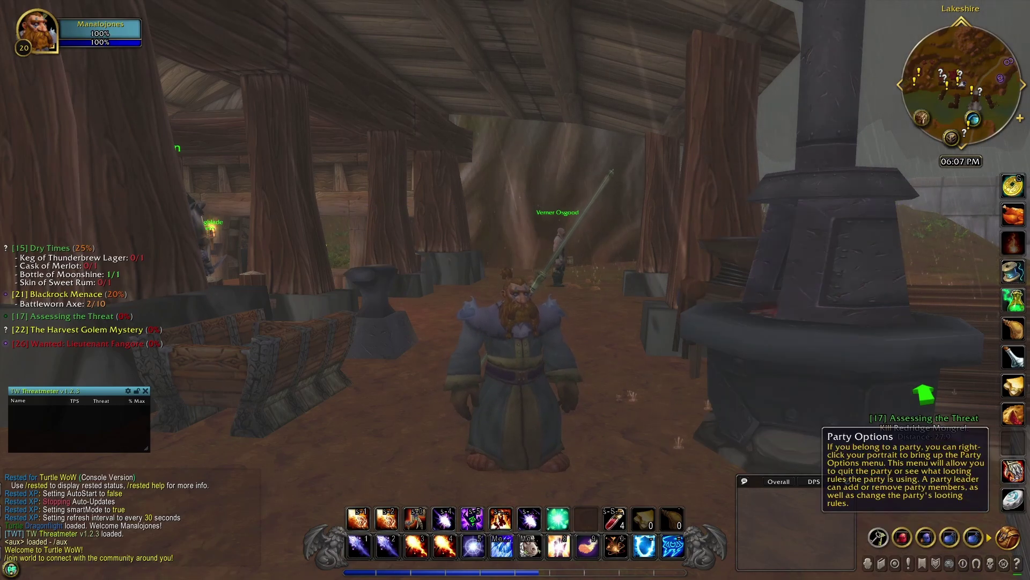
Target the player's own character to view its target frame, clear the target and log out.
{"action": "key", "text": "F1"}
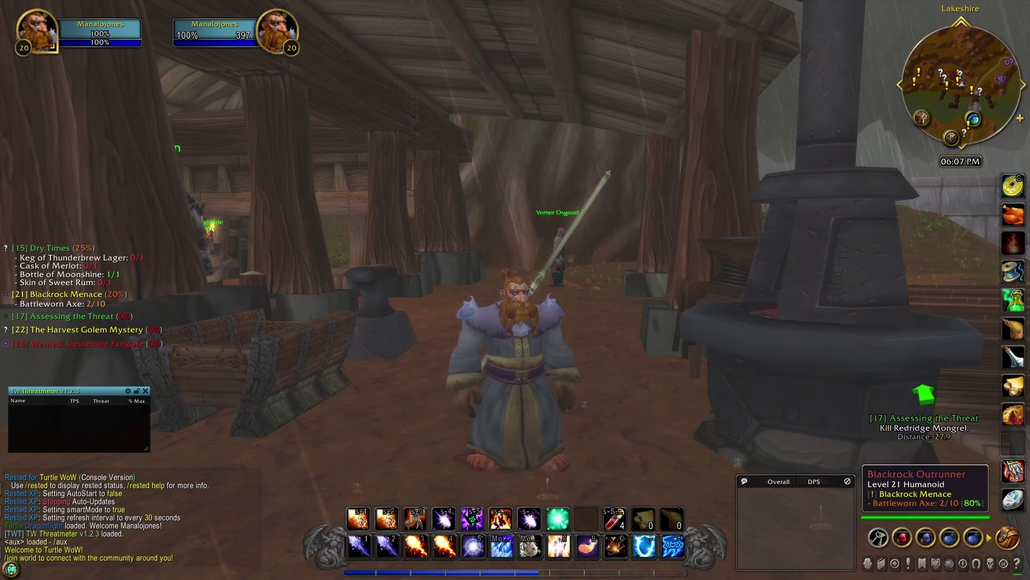
{"action": "key", "text": "Escape"}
{"action": "key", "text": "Escape"}
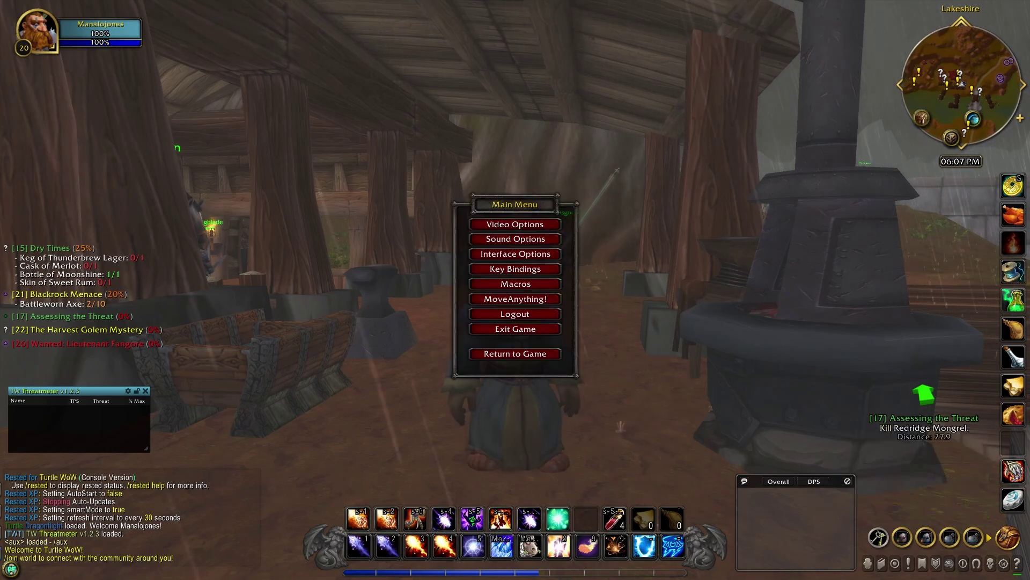
{"action": "left_click", "coordinate": [515, 314]}
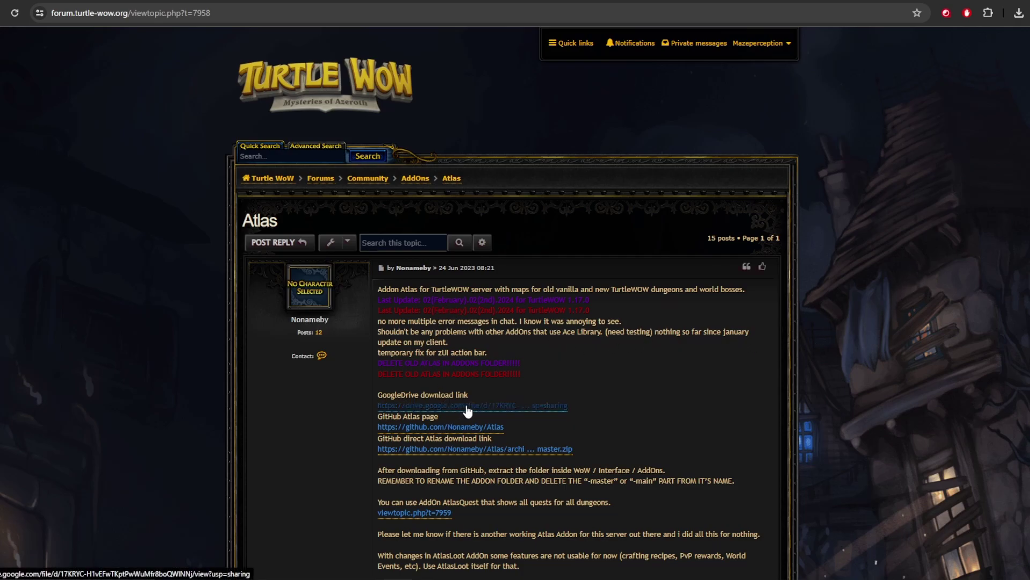
Switch from the Atlas forum thread to the Lexiebean/AtlasLoot GitHub repository and open its code download options.
{"action": "key", "text": "ctrl+Tab"}
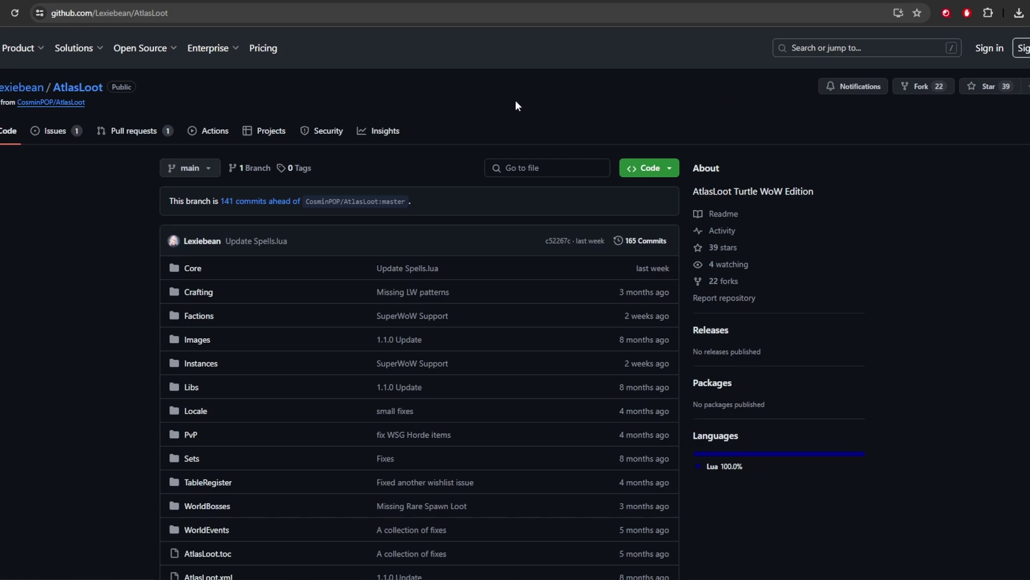
{"action": "left_click", "coordinate": [670, 169]}
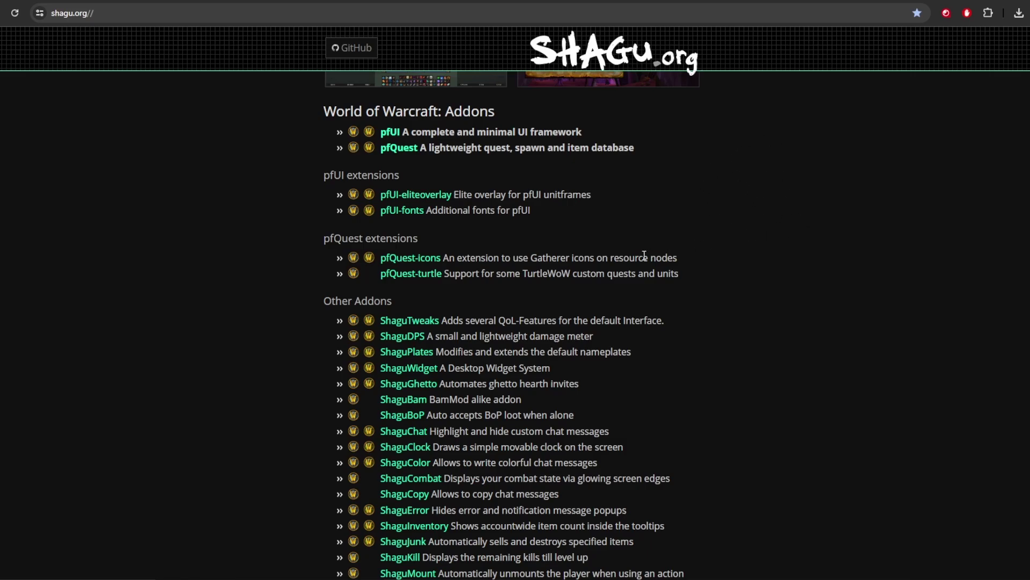
View the pfQuest page on shagu.org, return to the addon list and open pfQuest-turtle.
{"action": "left_click", "coordinate": [400, 149]}
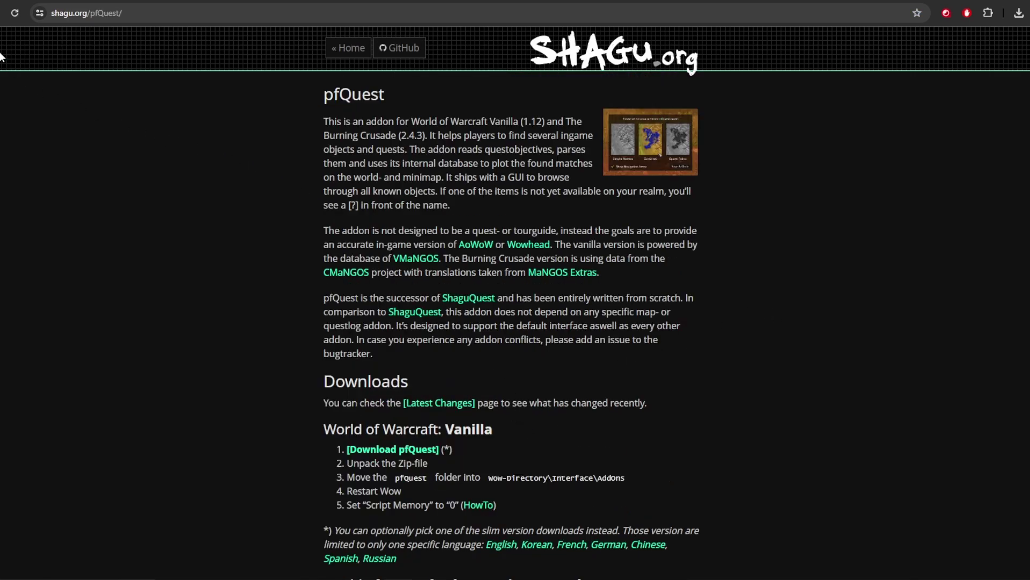
{"action": "key", "text": "alt+Left"}
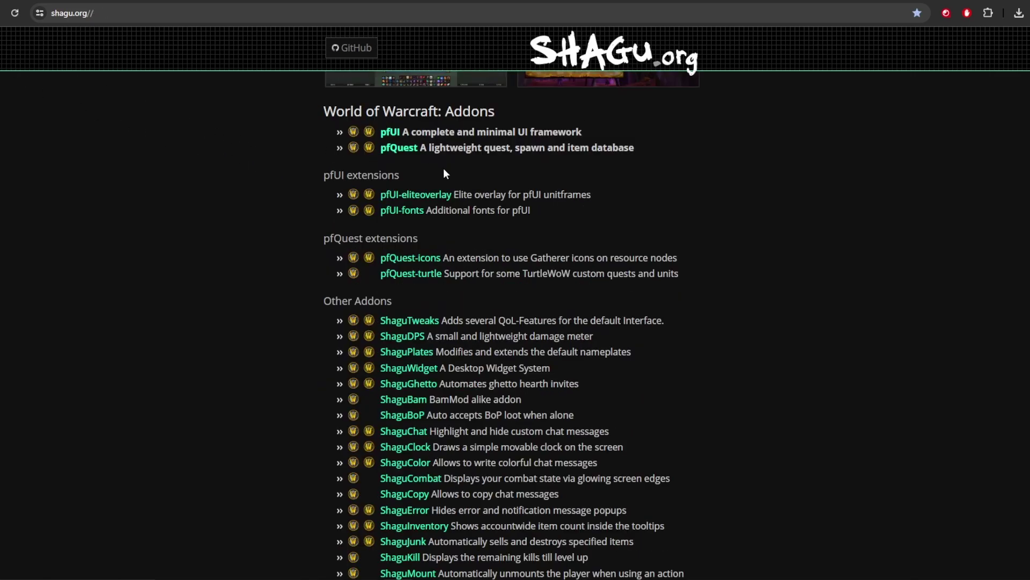
{"action": "left_click", "coordinate": [420, 276]}
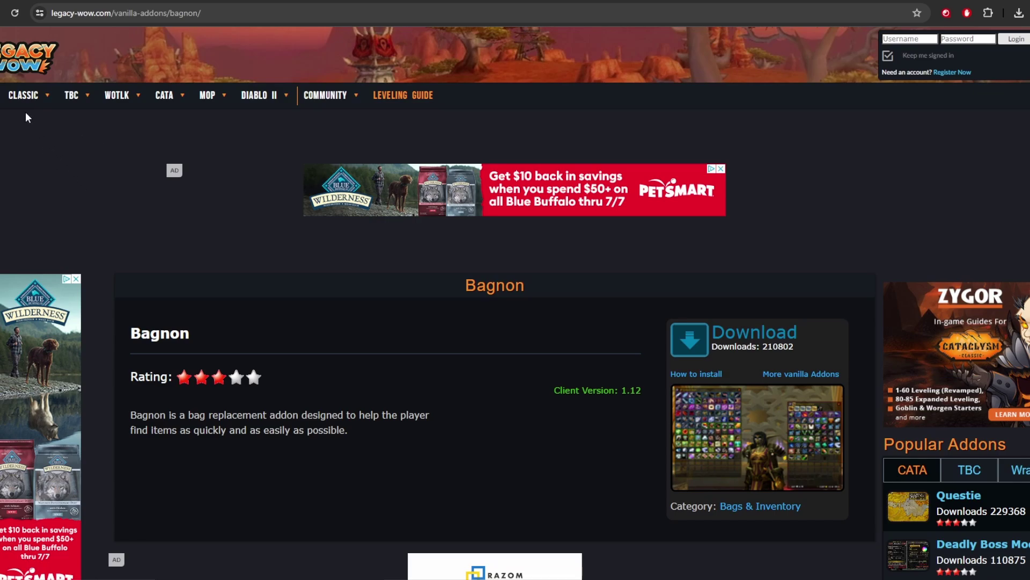
Switch from the Legacy-WoW Bagnon page to the McPewPew/Bagnon GitHub repository and review its folders and installation instructions.
{"action": "mouse_move", "coordinate": [42, 97]}
{"action": "left_click", "coordinate": [793, 1]}
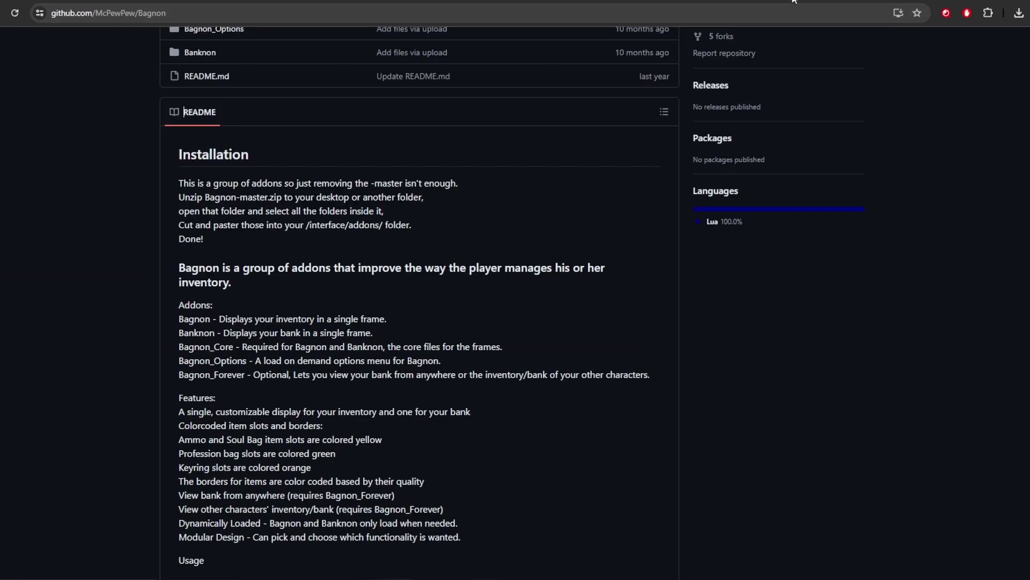
{"action": "scroll", "coordinate": [127, 212], "scroll_direction": "up", "scroll_amount": 5}
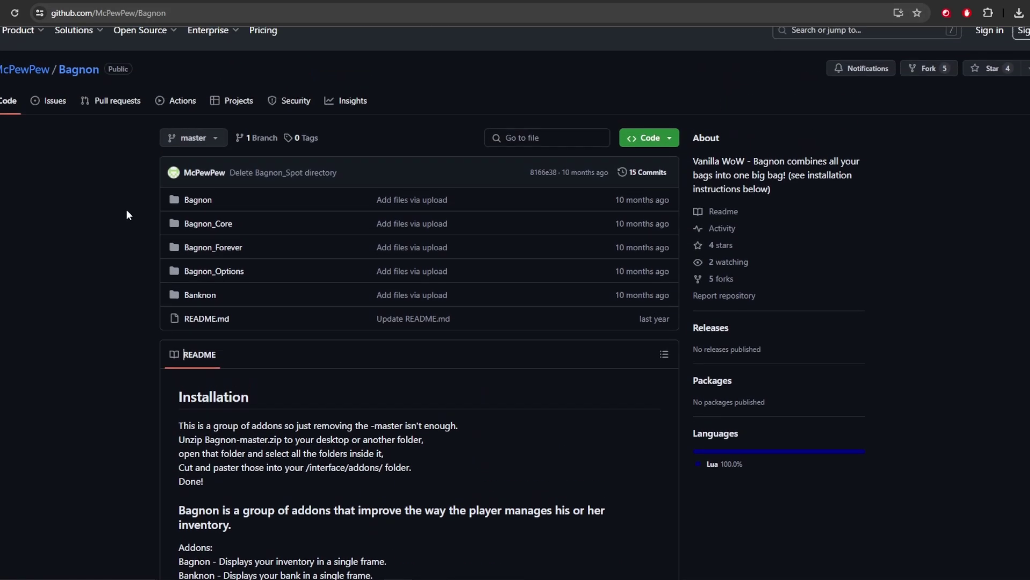
{"action": "scroll", "coordinate": [127, 215], "scroll_direction": "up", "scroll_amount": 1}
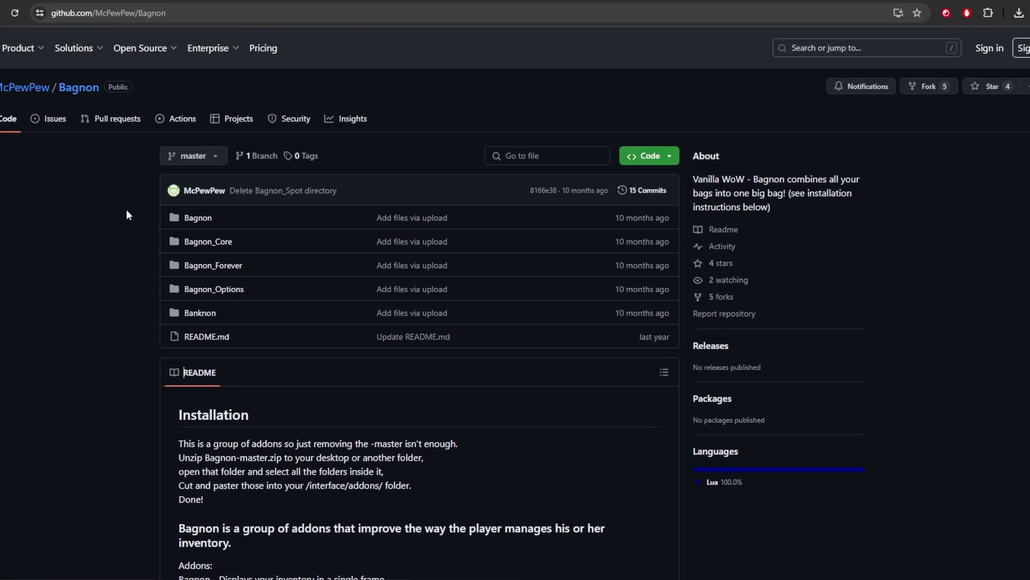
{"action": "scroll", "coordinate": [128, 259], "scroll_direction": "down", "scroll_amount": 5}
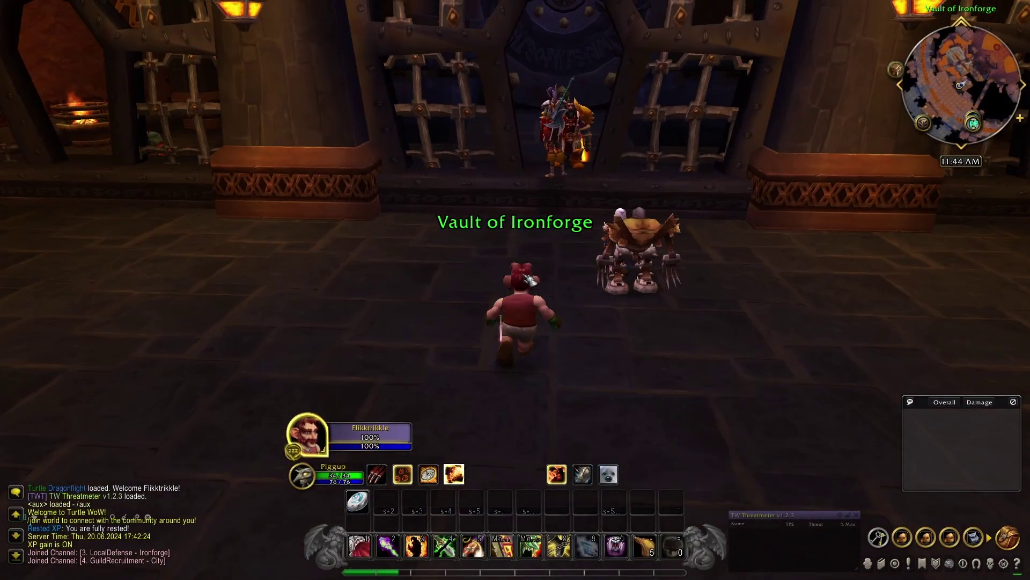
Use Bagnon in the Vault of Ironforge to view another character's inventory, switch back to the current character and close it.
{"action": "scroll", "coordinate": [516, 290], "scroll_direction": "down", "scroll_amount": 3}
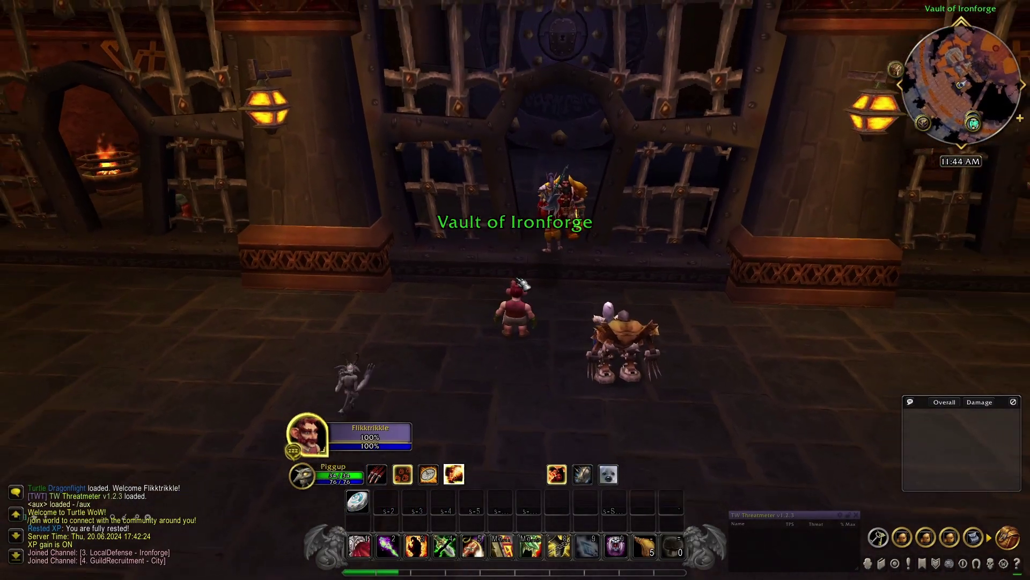
{"action": "key", "text": "b"}
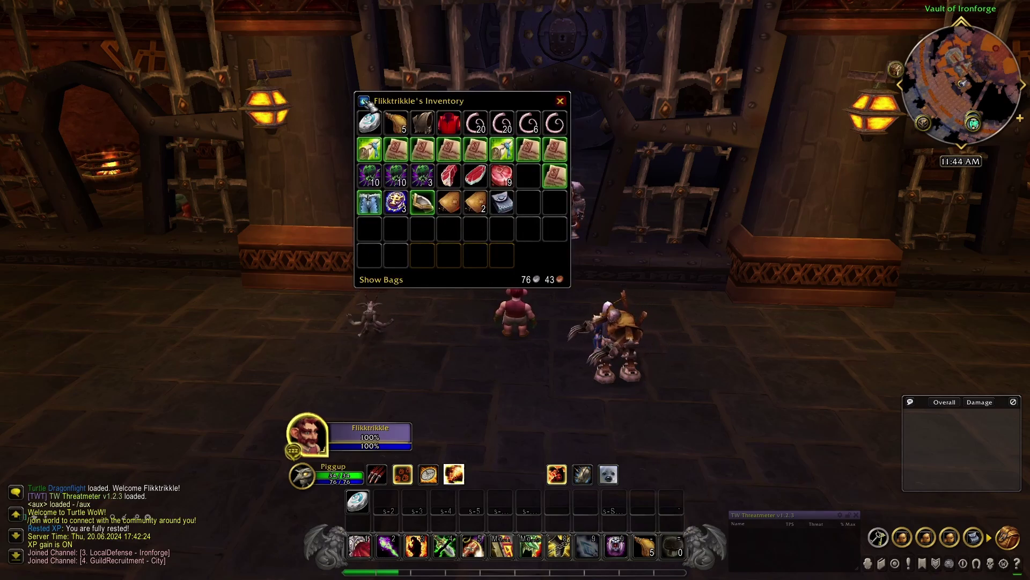
{"action": "left_click", "coordinate": [364, 100]}
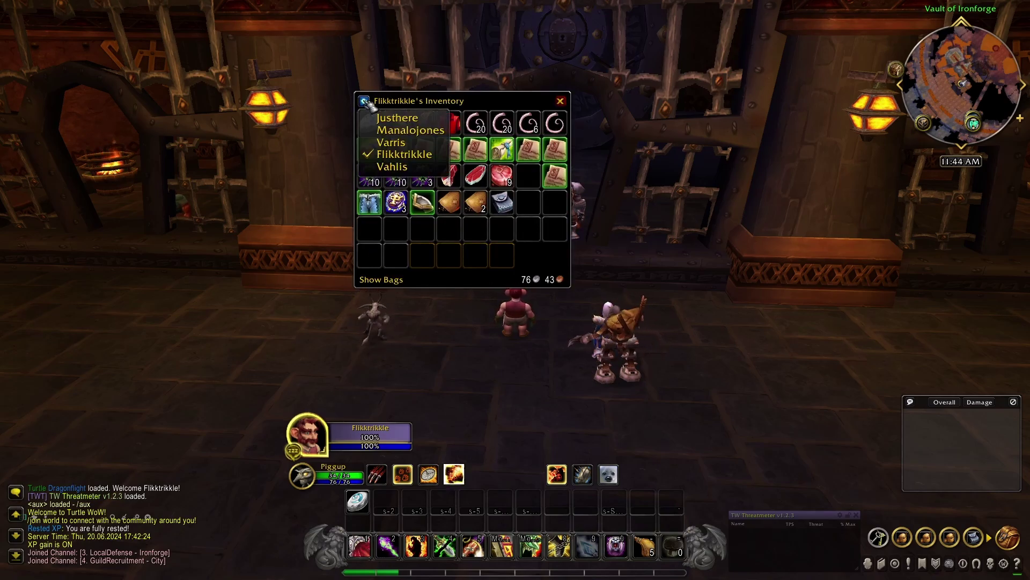
{"action": "left_click", "coordinate": [388, 130]}
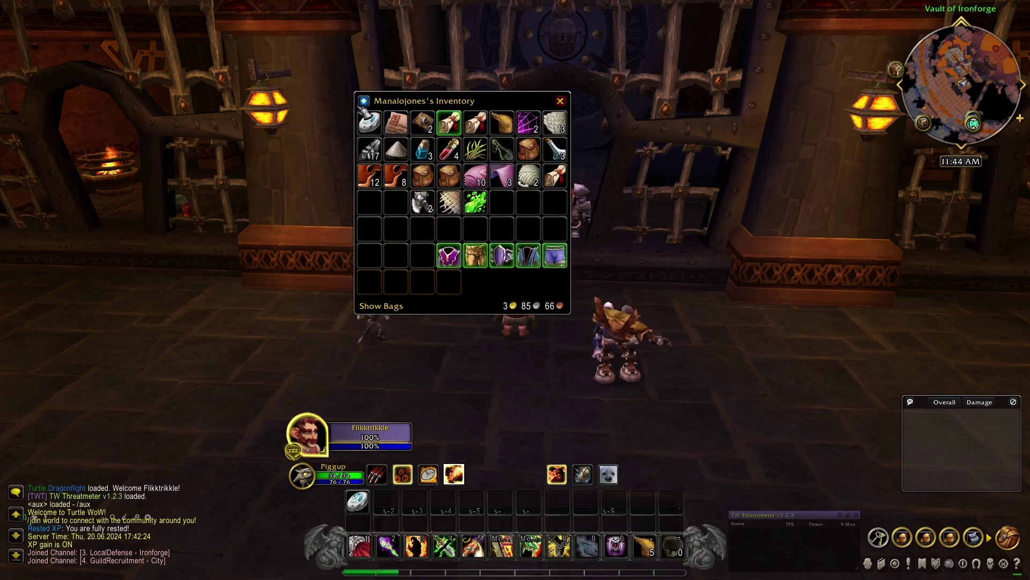
{"action": "left_click", "coordinate": [365, 101]}
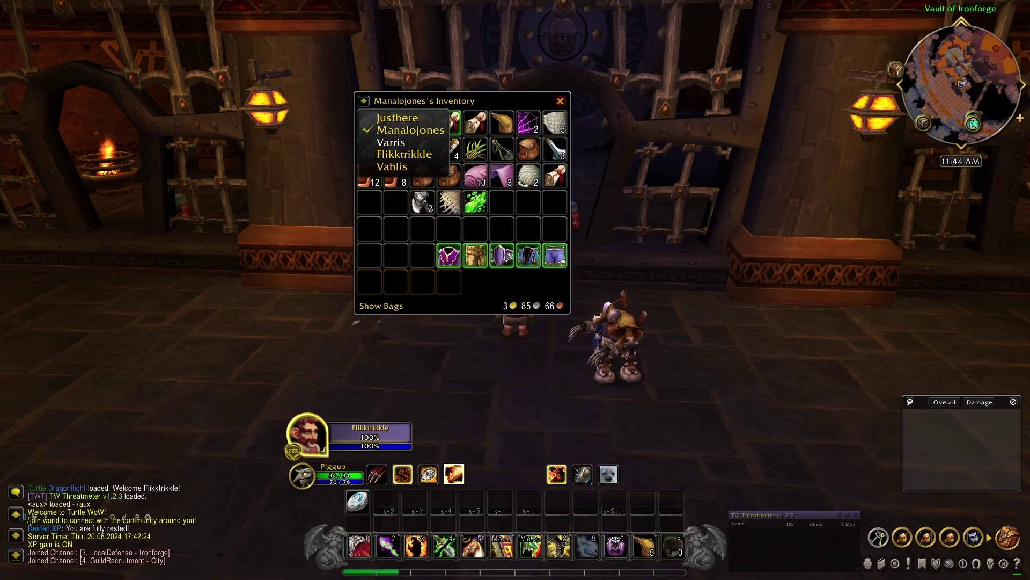
{"action": "left_click", "coordinate": [397, 154]}
{"action": "key", "text": "Escape"}
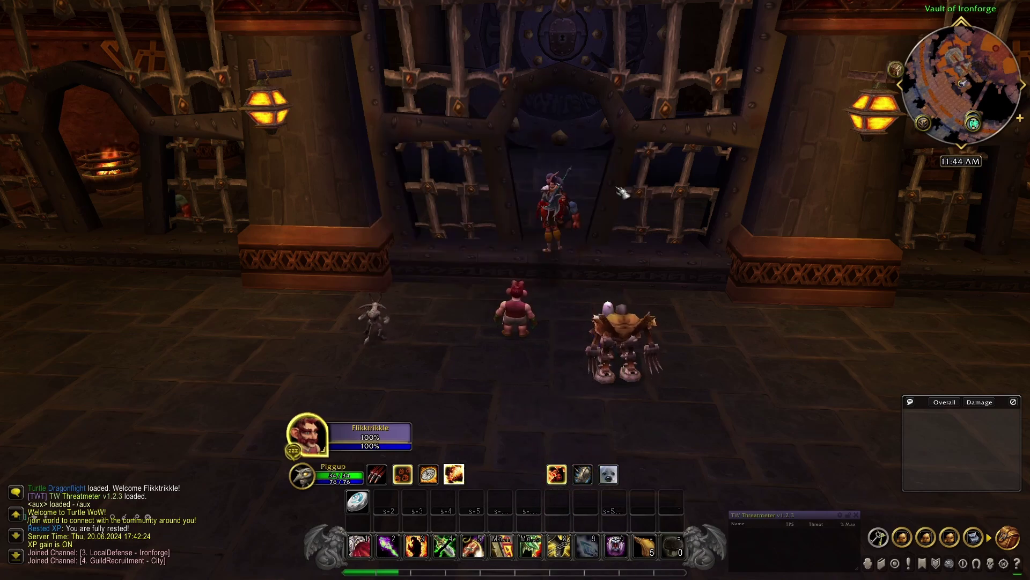
Approach the banker in the Vault of Ironforge and interact with him.
{"action": "right_click", "coordinate": [602, 203]}
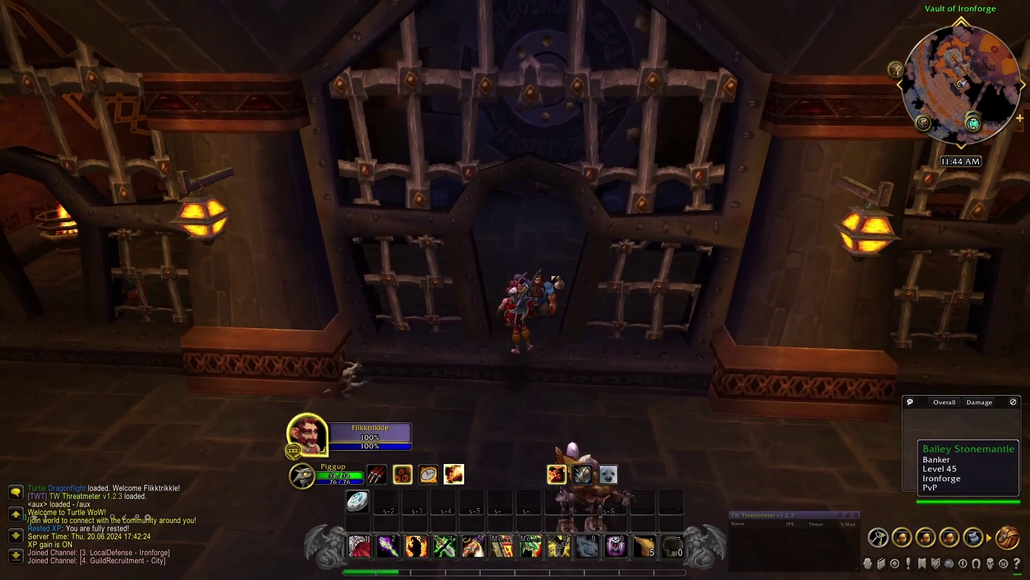
{"action": "left_click_drag", "start_coordinate": [587, 262], "coordinate": [537, 306]}
{"action": "left_click", "coordinate": [545, 310]}
{"action": "right_click", "coordinate": [543, 307]}
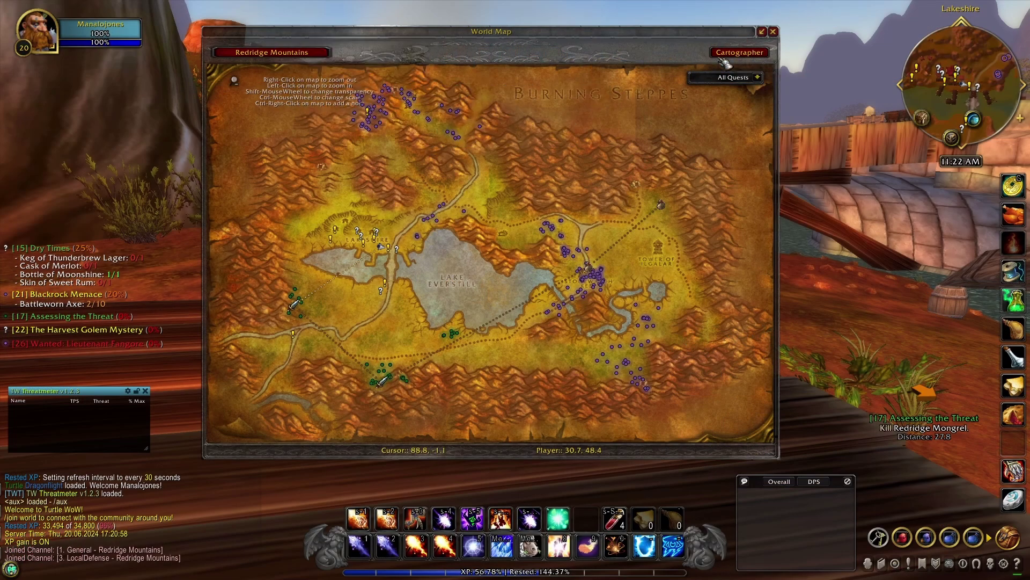
Reposition the World Map window showing Redridge Mountains and open the Cartographer options.
{"action": "left_click_drag", "start_coordinate": [680, 34], "coordinate": [702, 40]}
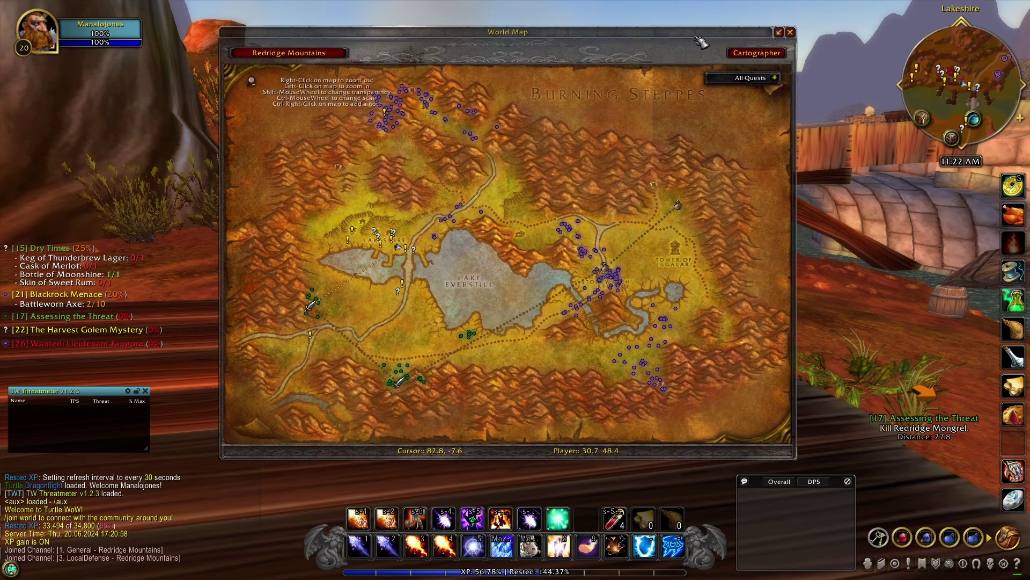
{"action": "left_click", "coordinate": [759, 52]}
{"action": "mouse_move", "coordinate": [713, 147]}
{"action": "mouse_move", "coordinate": [833, 213]}
{"action": "left_click_drag", "start_coordinate": [924, 243], "coordinate": [934, 309]}
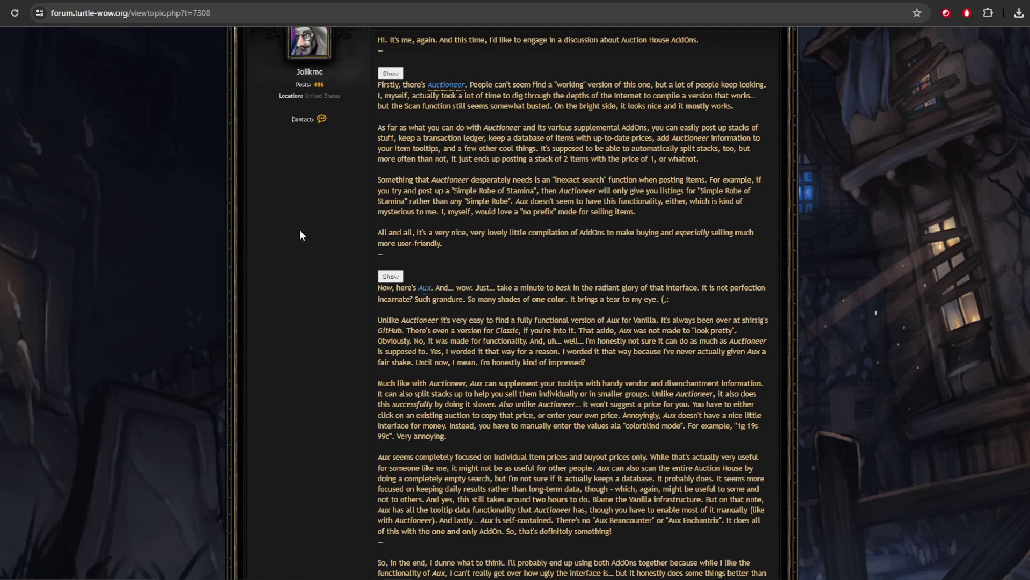
Read the comparison of Auctioneer and Aux in the Turtle WoW forum thread about Auction House AddOns.
{"action": "scroll", "coordinate": [308, 335], "scroll_direction": "down", "scroll_amount": 2}
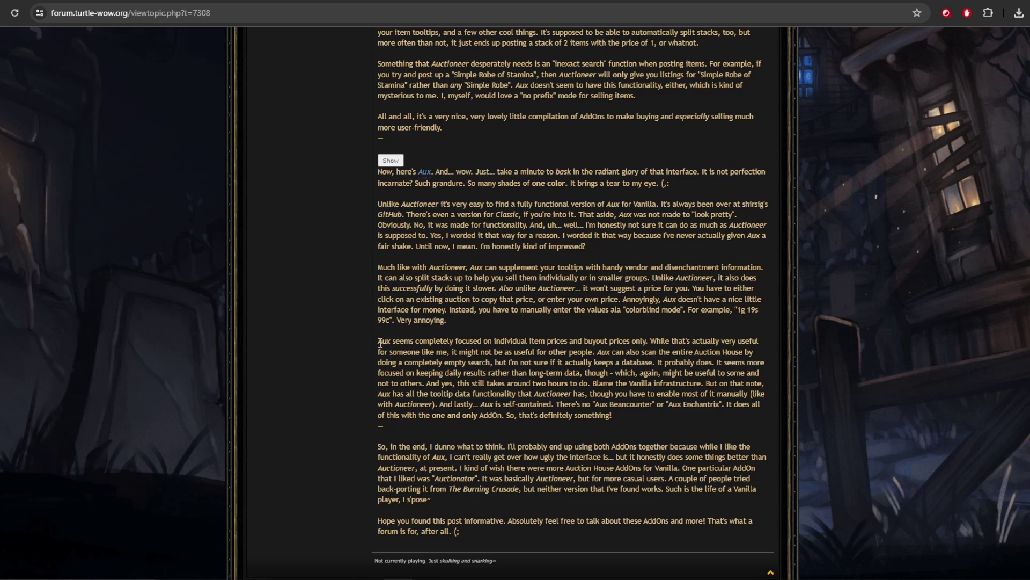
{"action": "left_click_drag", "start_coordinate": [376, 342], "coordinate": [417, 346]}
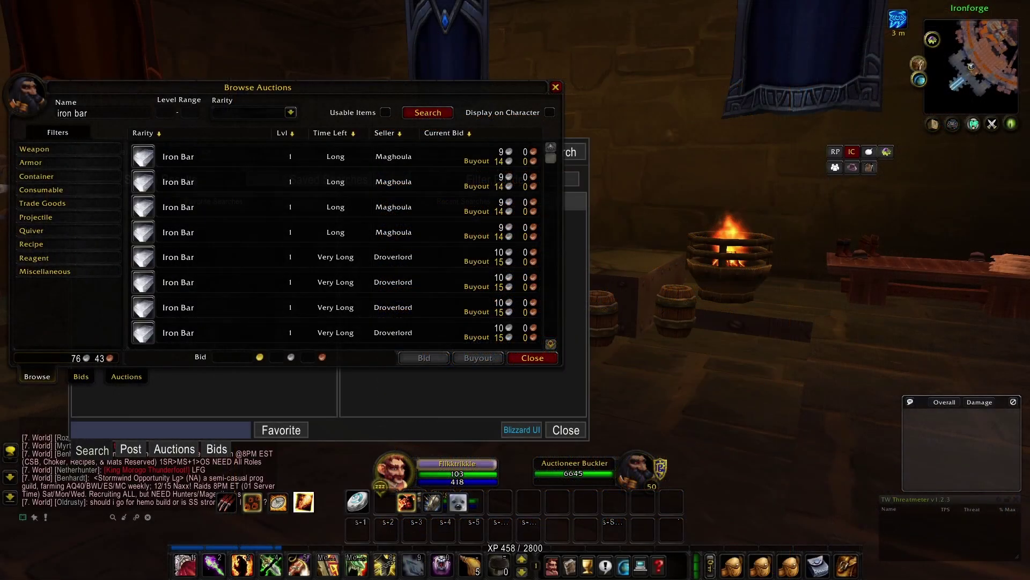
Browse the Iron Bar listings in the default auction house window, then close it to leave the aux window.
{"action": "scroll", "coordinate": [343, 244], "scroll_direction": "down", "scroll_amount": 4}
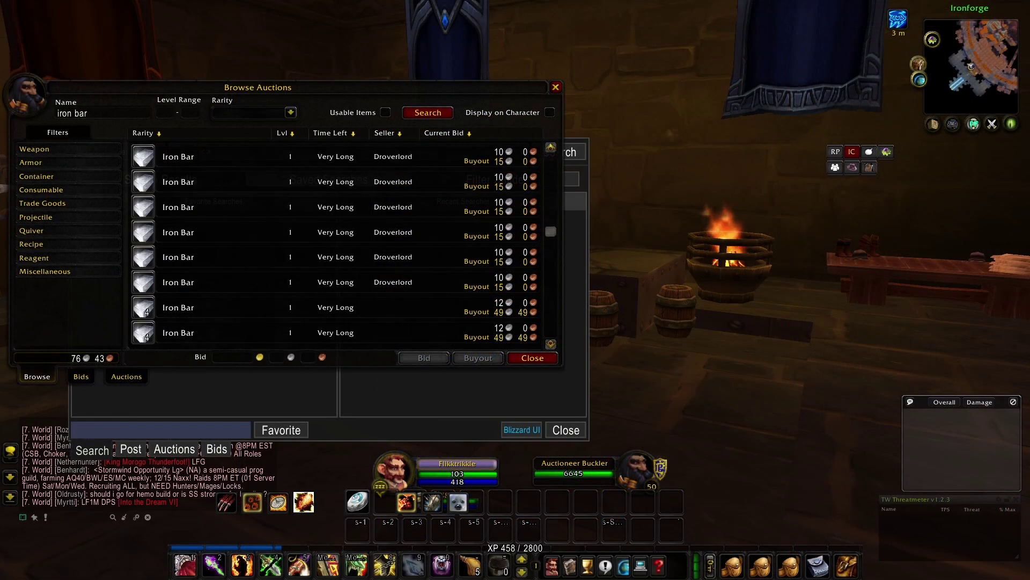
{"action": "scroll", "coordinate": [343, 245], "scroll_direction": "down", "scroll_amount": 8}
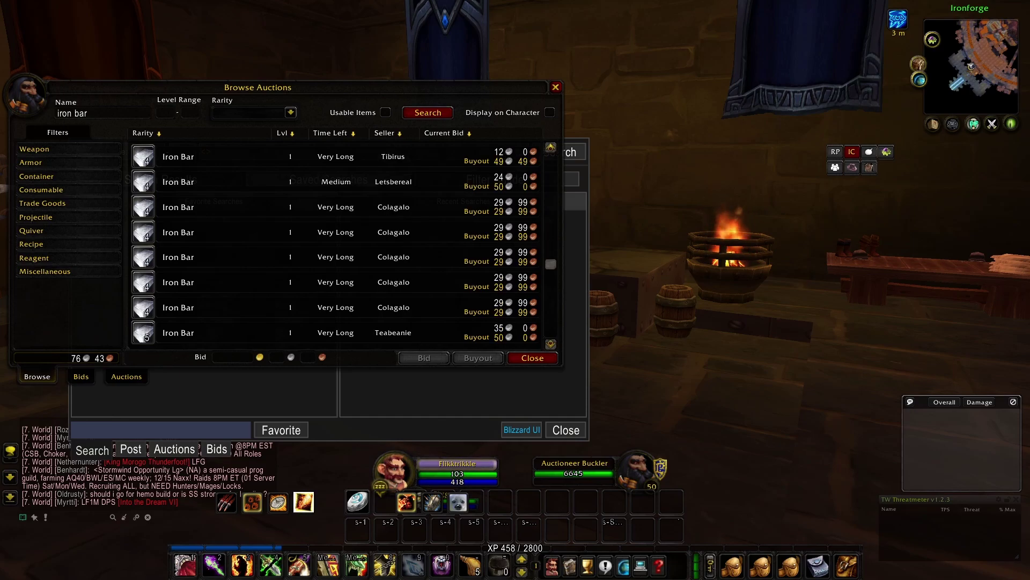
{"action": "scroll", "coordinate": [336, 244], "scroll_direction": "up", "scroll_amount": 6}
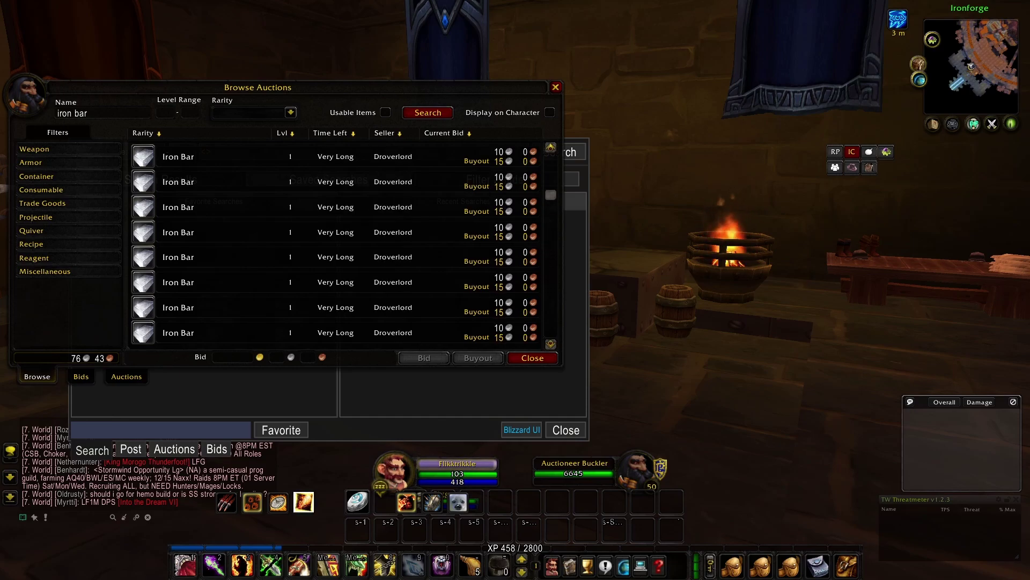
{"action": "scroll", "coordinate": [335, 244], "scroll_direction": "up", "scroll_amount": 2}
{"action": "key", "text": "Escape"}
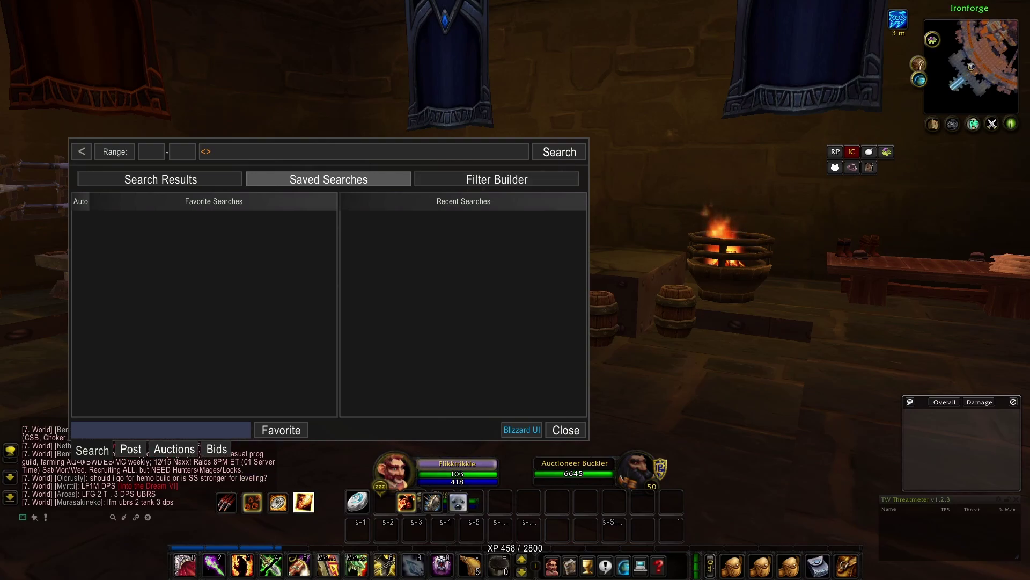
Search the auction house for "iron bar" in aux, removing the exact-match suffix from the query.
{"action": "left_click", "coordinate": [204, 152]}
{"action": "type", "text": "iron bar/exact"}
{"action": "key", "text": "shift+Right"}
{"action": "key", "text": "shift+Right"}
{"action": "key", "text": "shift+Right"}
{"action": "key", "text": "shift+Right"}
{"action": "key", "text": "shift+Right"}
{"action": "key", "text": "shift+Right"}
{"action": "key", "text": "shift+Right"}
{"action": "key", "text": "BackSpace"}
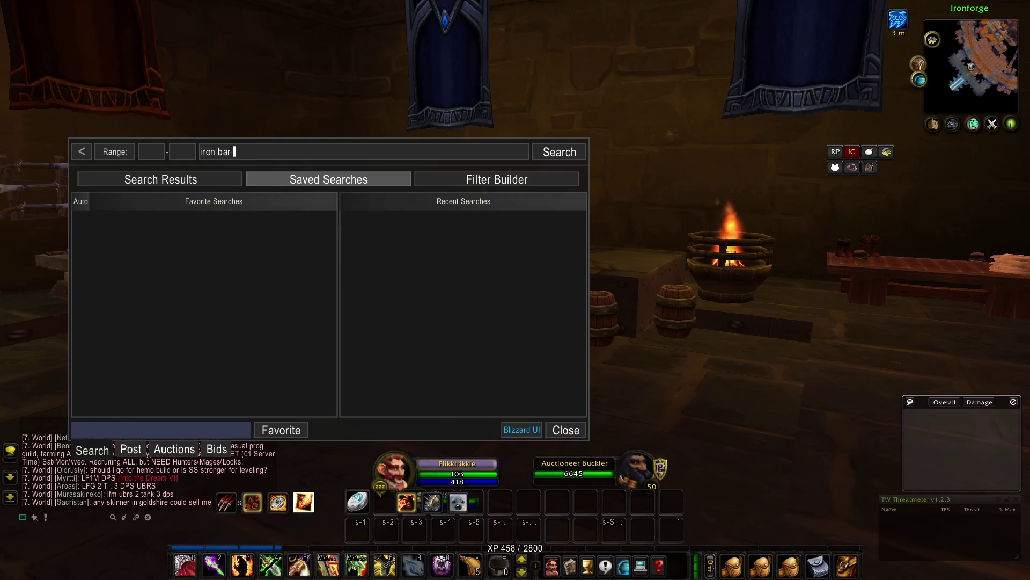
{"action": "key", "text": "Return"}
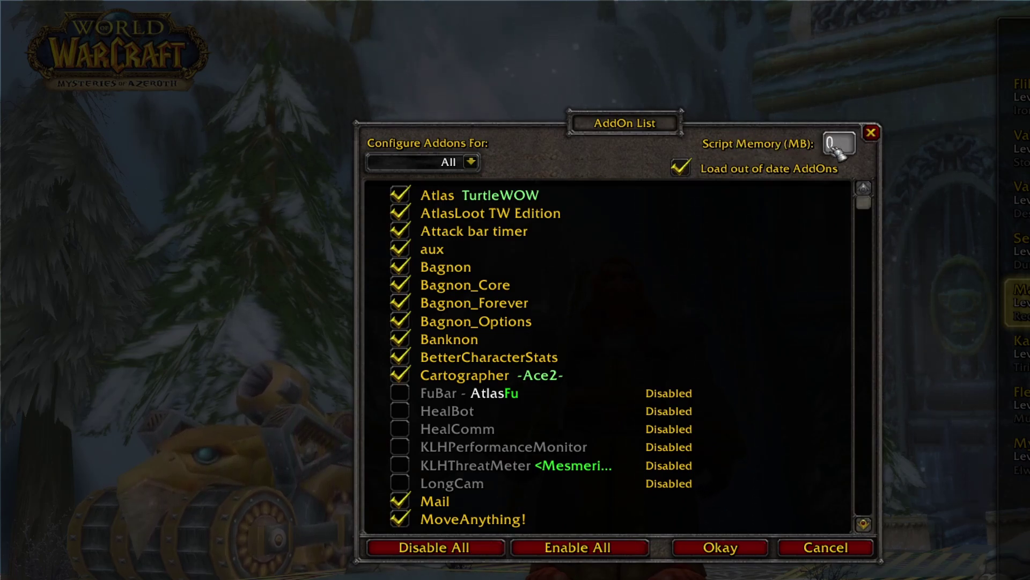
Review the remaining installed addons further down the AddOn List.
{"action": "left_click_drag", "start_coordinate": [864, 206], "coordinate": [870, 421]}
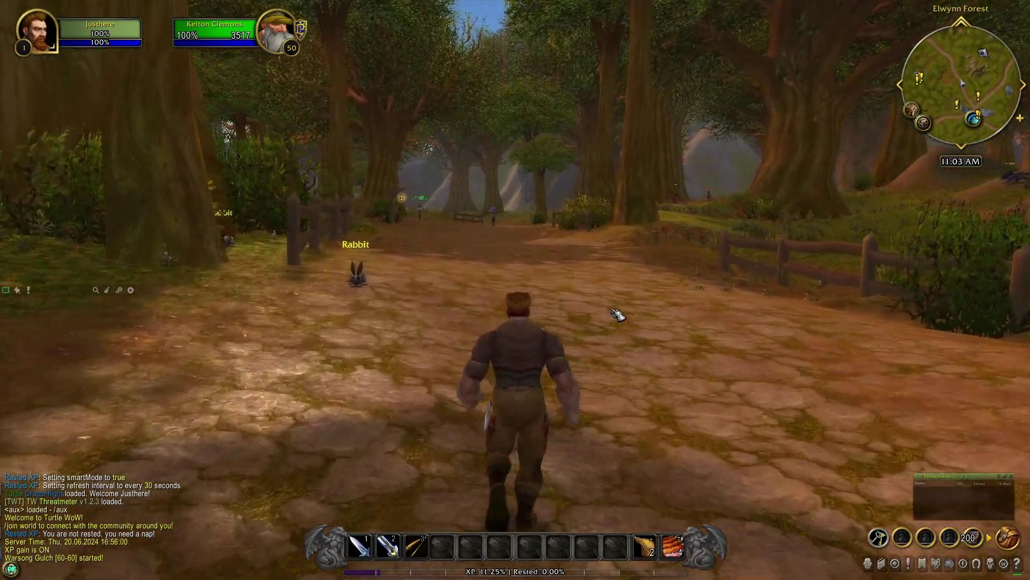
Run the character forward along the road in Elwynn Forest.
{"action": "key", "text": "w"}
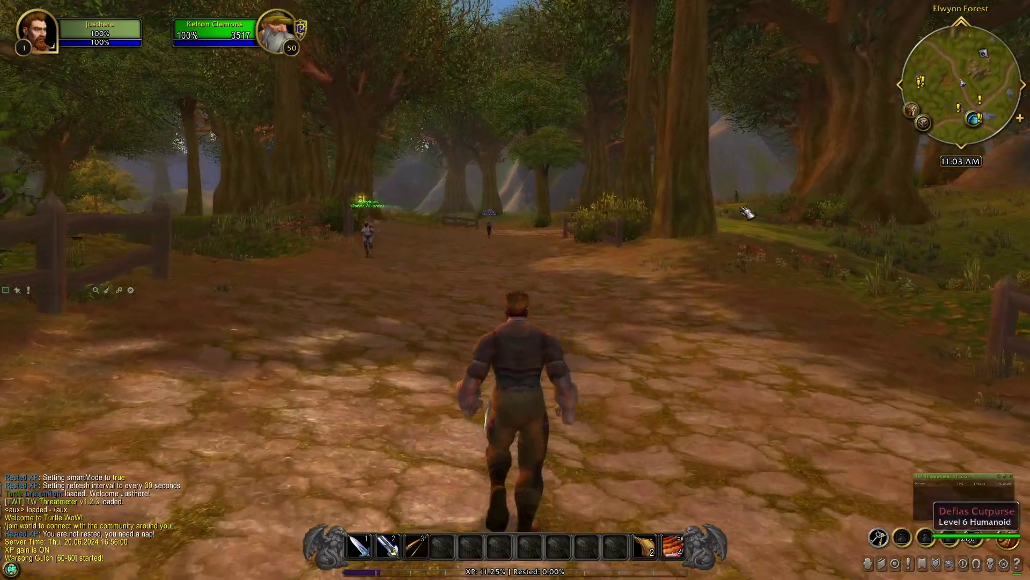
{"action": "key", "text": "w"}
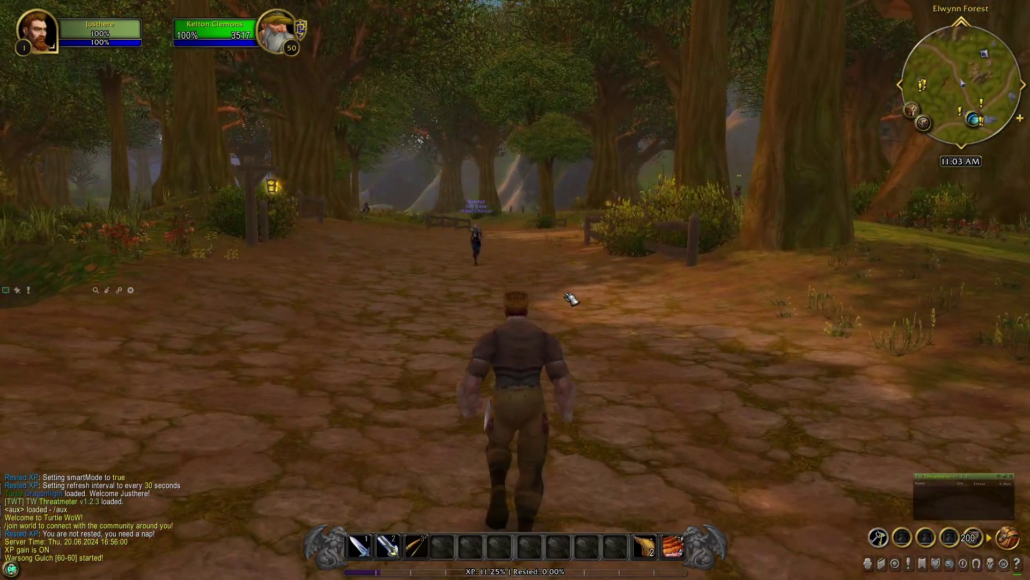